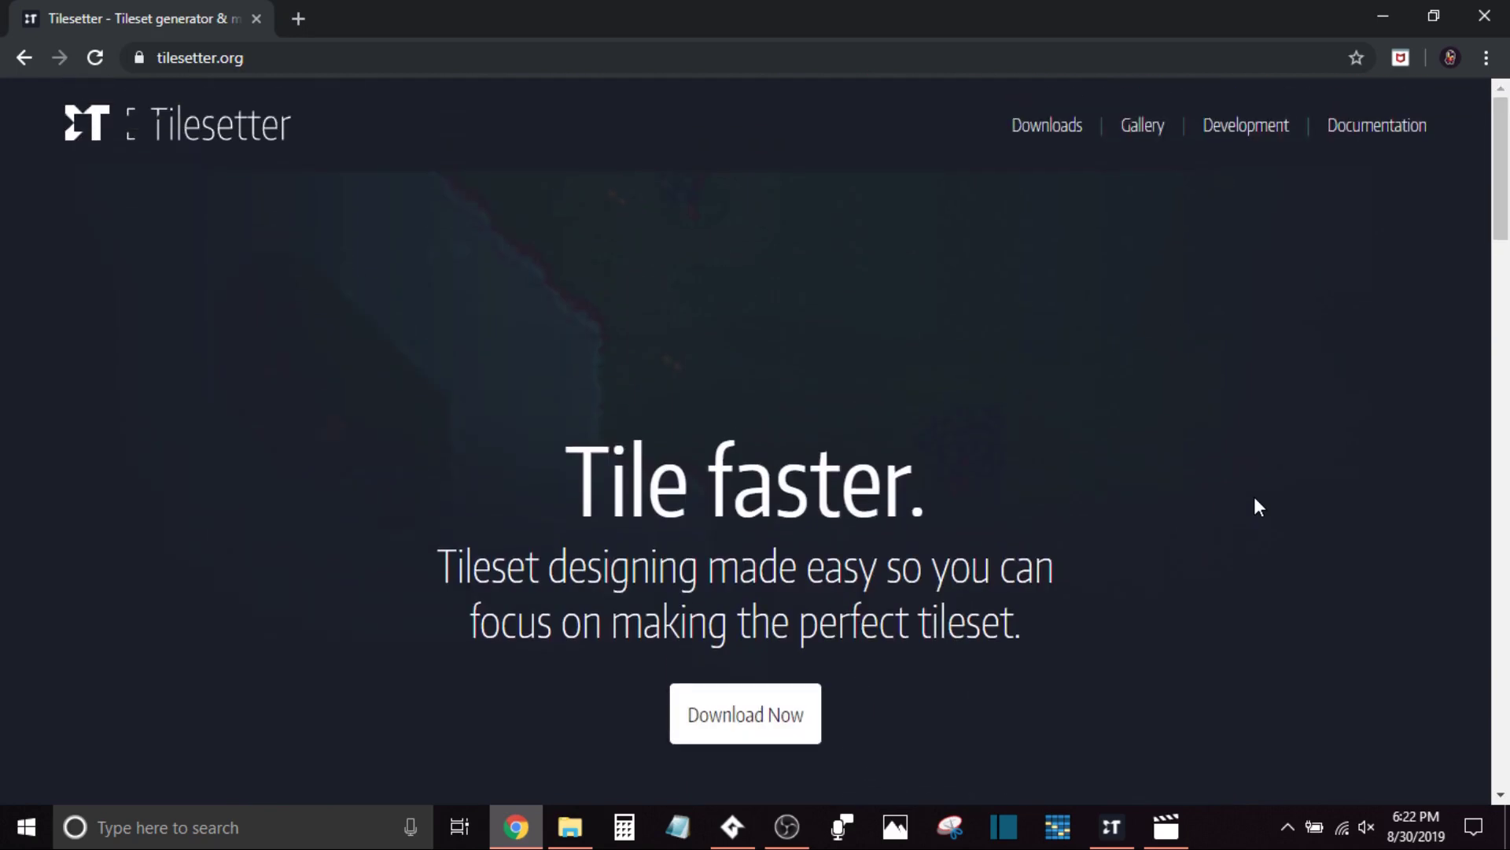
Fill the left 16x16 tile with a solid dirt-brown rectangle
scroll(1255, 498, "down", 5)
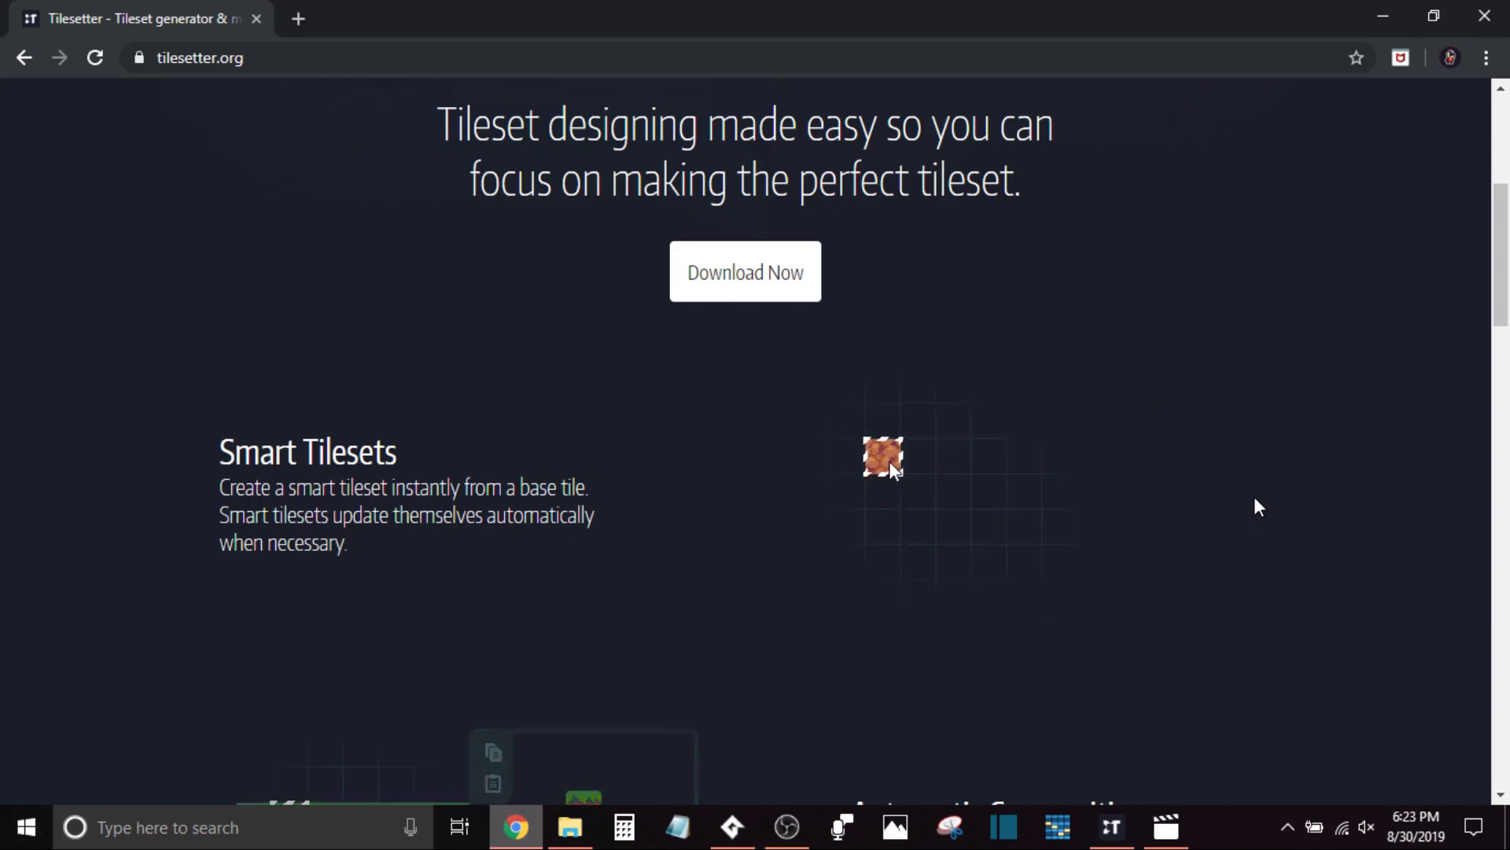
scroll(1254, 506, "down", 5)
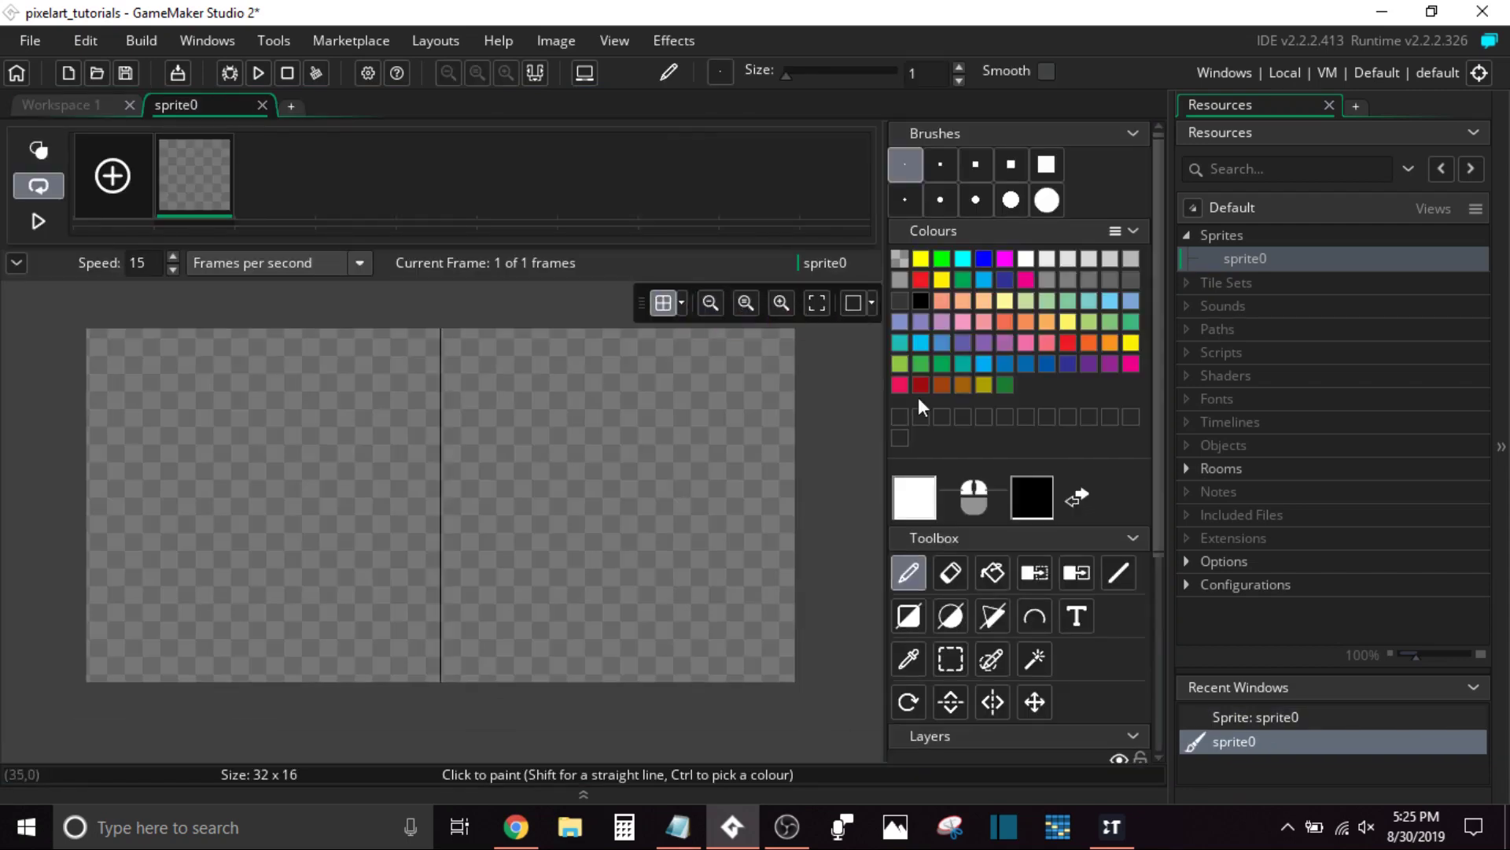
left_click(908, 649)
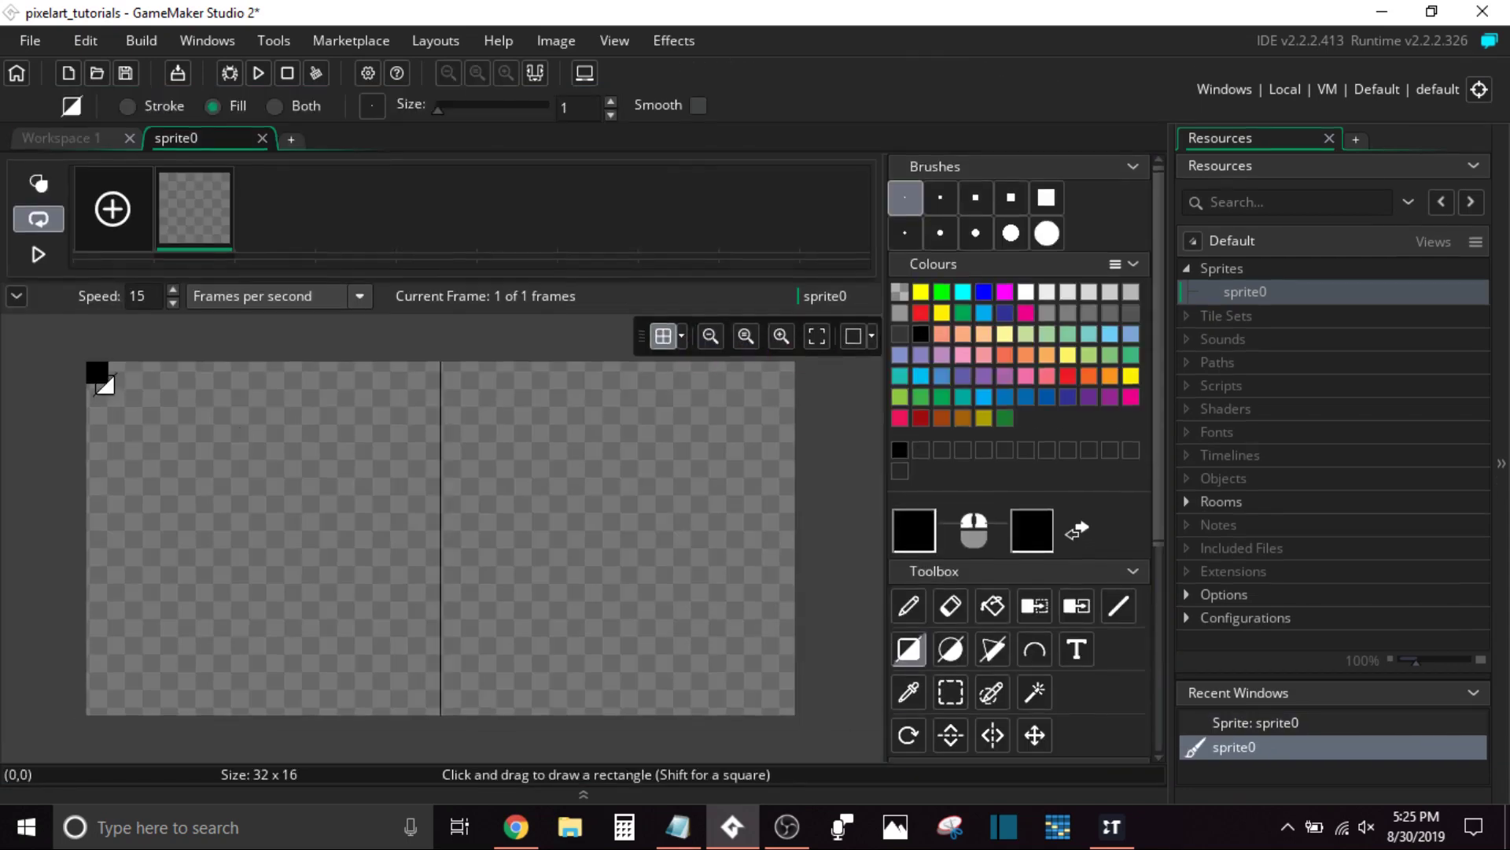
left_click_drag(95, 368, 439, 712)
Switch to green and paint grass blocks along the right tile's top edge
left_click(914, 530)
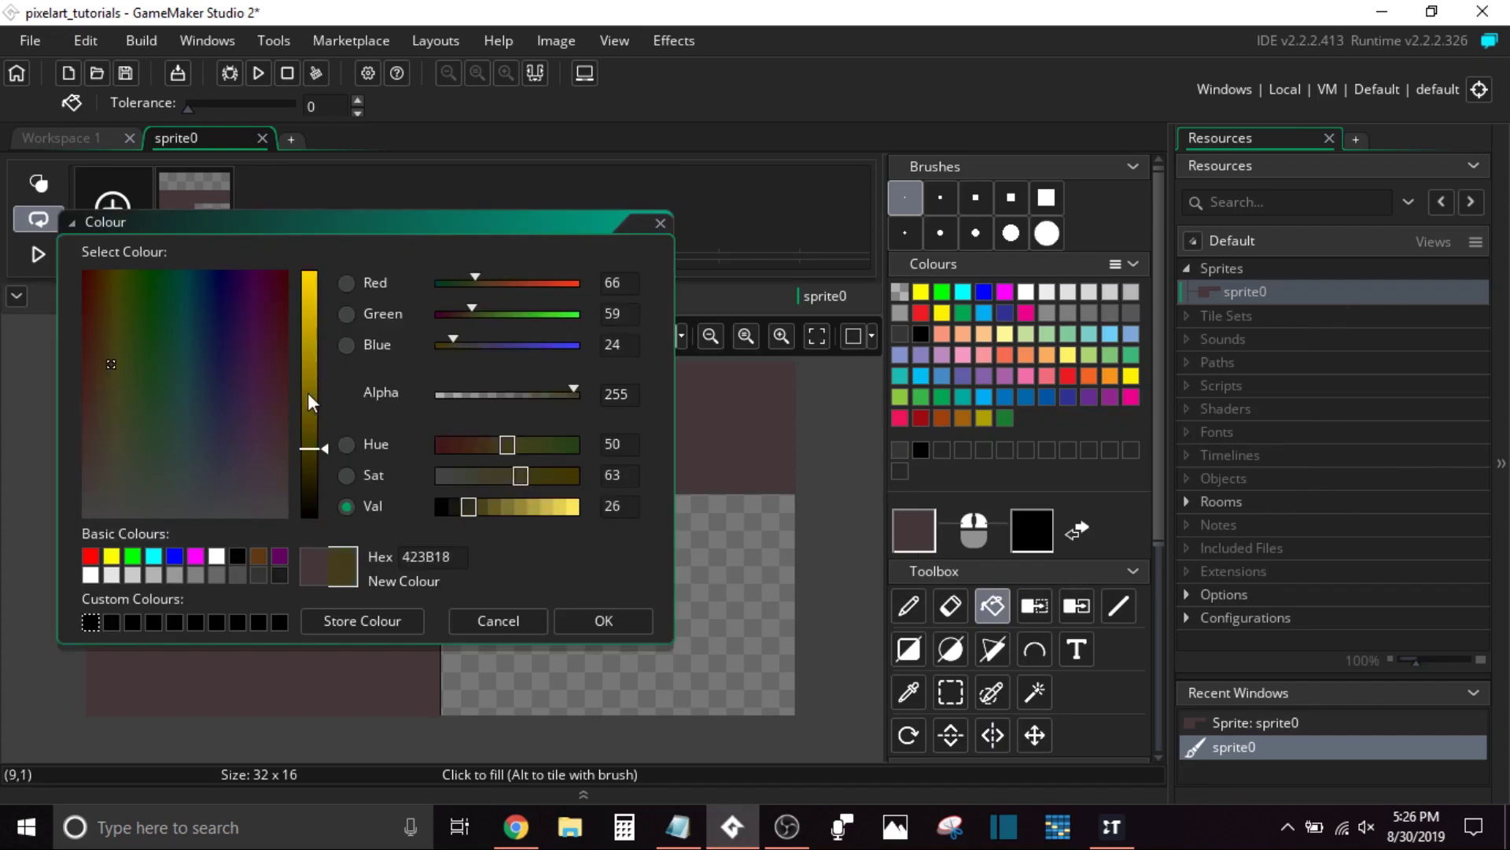
left_click(175, 404)
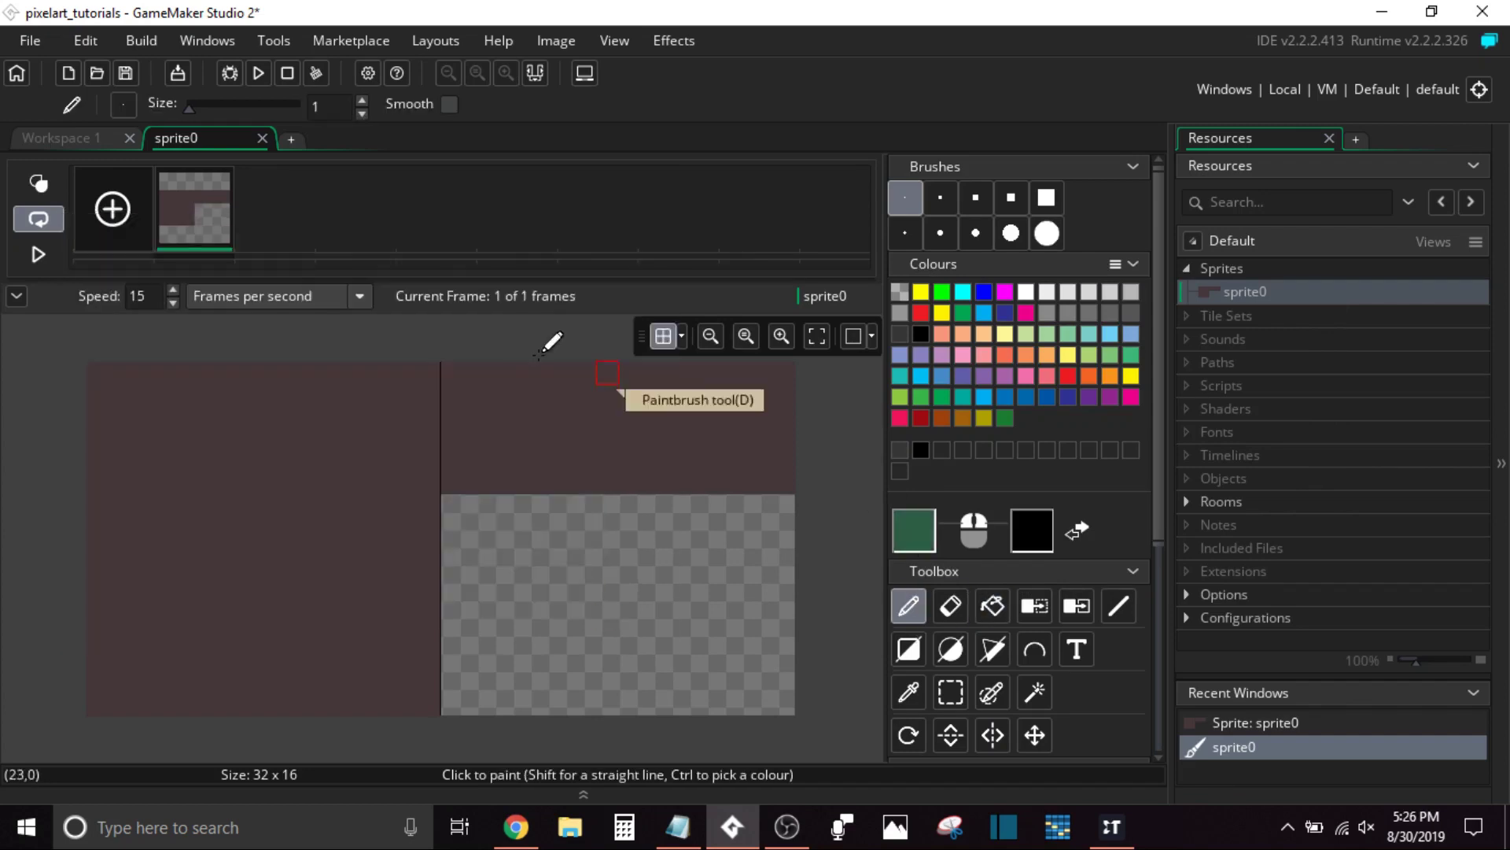
mouse_move(496, 383)
left_mouse_down()
mouse_move(473, 415)
mouse_move(524, 417)
left_mouse_up()
mouse_move(578, 374)
left_mouse_down()
mouse_move(598, 371)
mouse_move(610, 417)
mouse_move(720, 372)
left_mouse_up()
left_click_drag(759, 373, 783, 376)
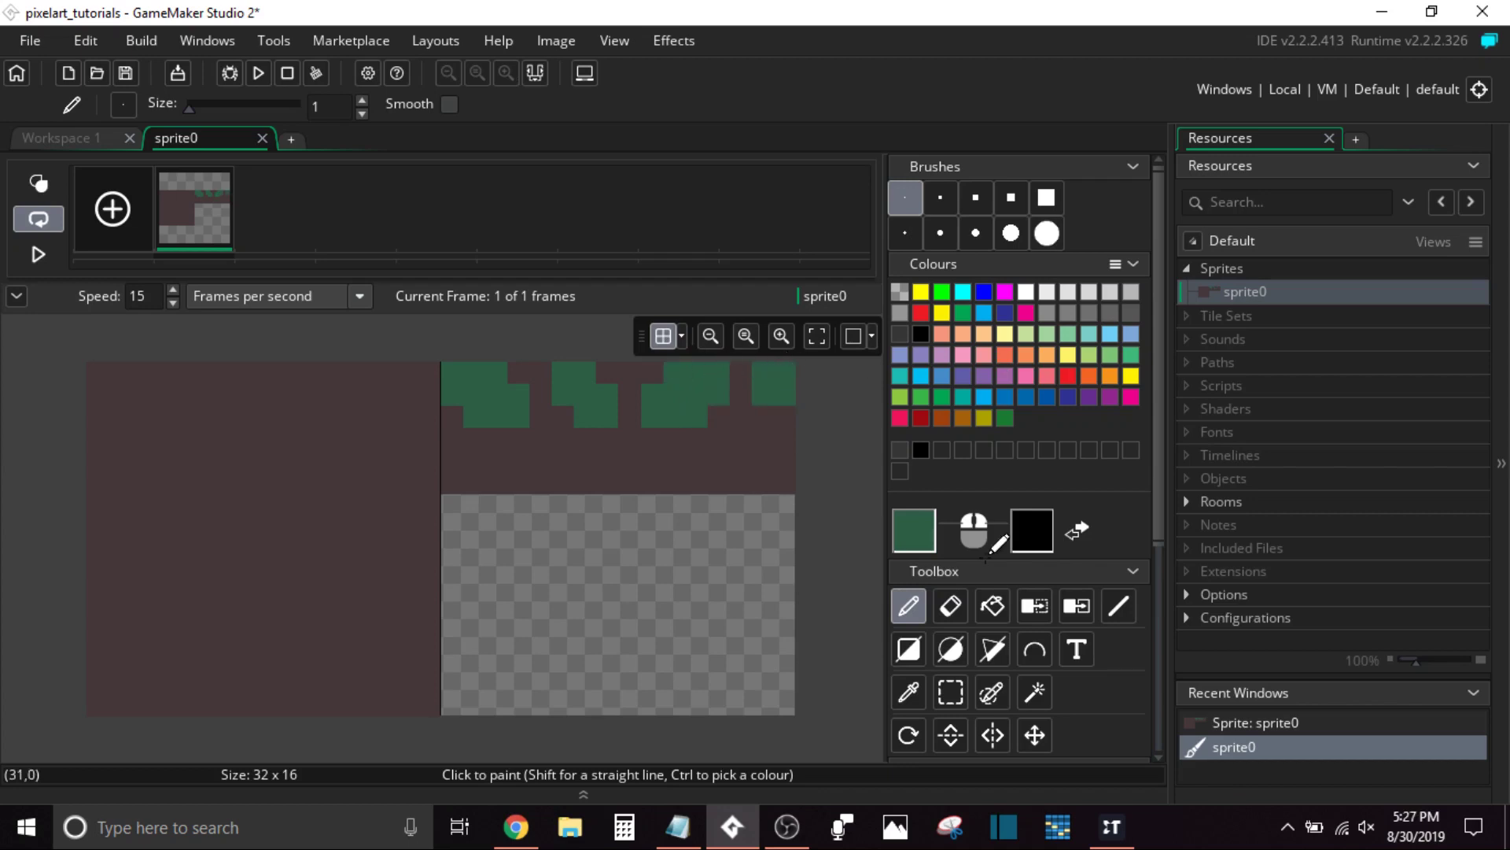
Move the right tile's grass strip down two rows
left_click(950, 693)
left_click_drag(441, 362, 795, 428)
left_click_drag(495, 406, 496, 450)
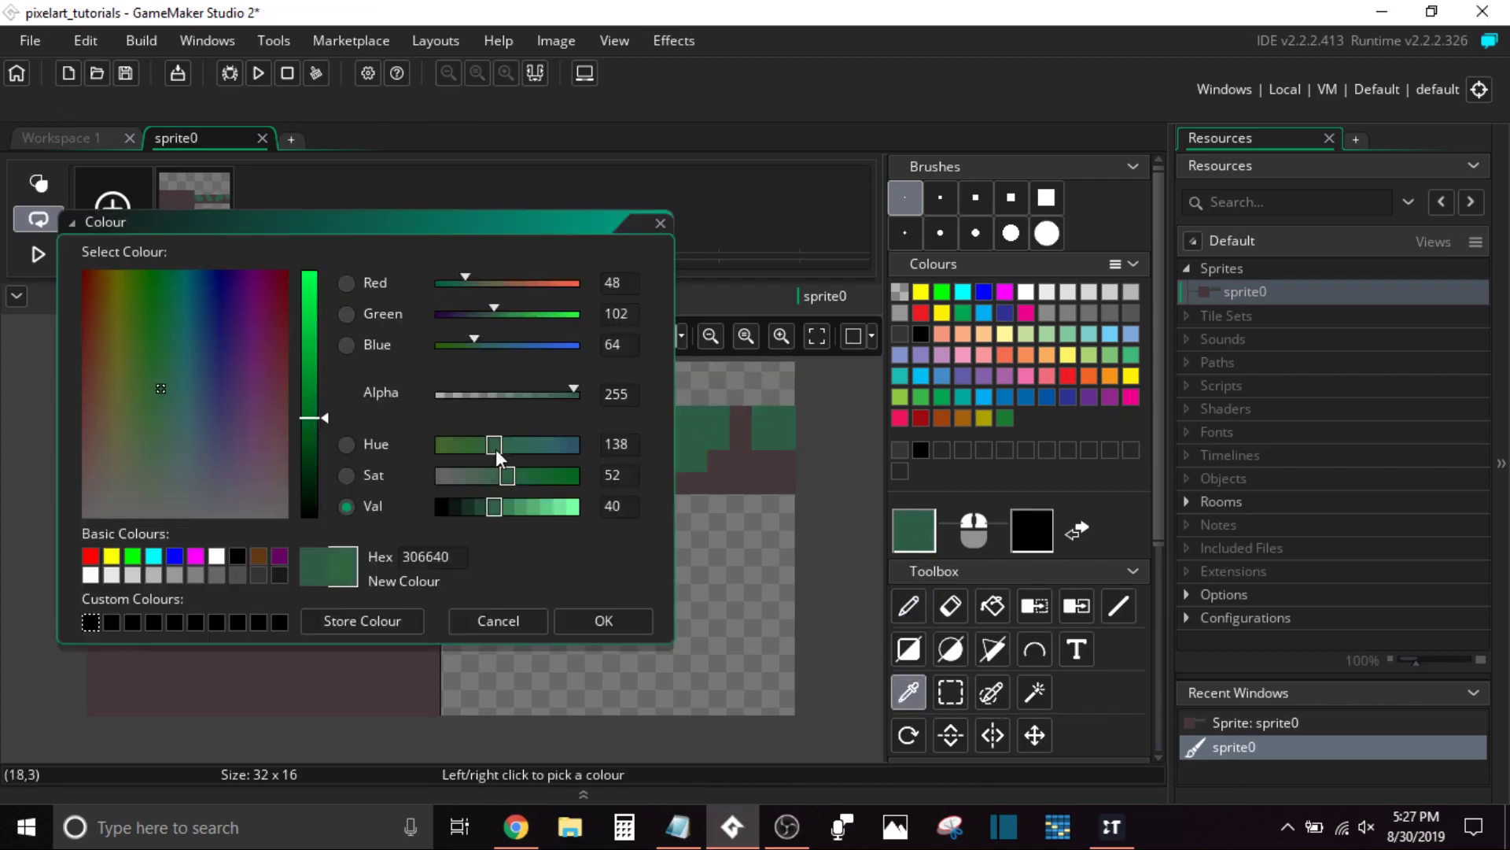
Paint brighter green highlights across the grass strip
left_click(1005, 418)
left_click(603, 621)
mouse_move(453, 417)
left_mouse_down()
mouse_move(783, 415)
mouse_move(502, 375)
mouse_move(476, 409)
mouse_move(570, 388)
mouse_move(567, 437)
mouse_move(656, 381)
mouse_move(698, 416)
mouse_move(755, 378)
left_mouse_up()
left_click(640, 381, "ctrl")
mouse_move(519, 393)
left_mouse_down()
mouse_move(650, 404)
mouse_move(536, 455)
mouse_move(774, 466)
left_mouse_up()
Add darker and light green shading to the grass, swapping colours for foliage
left_click(915, 530)
key("Return")
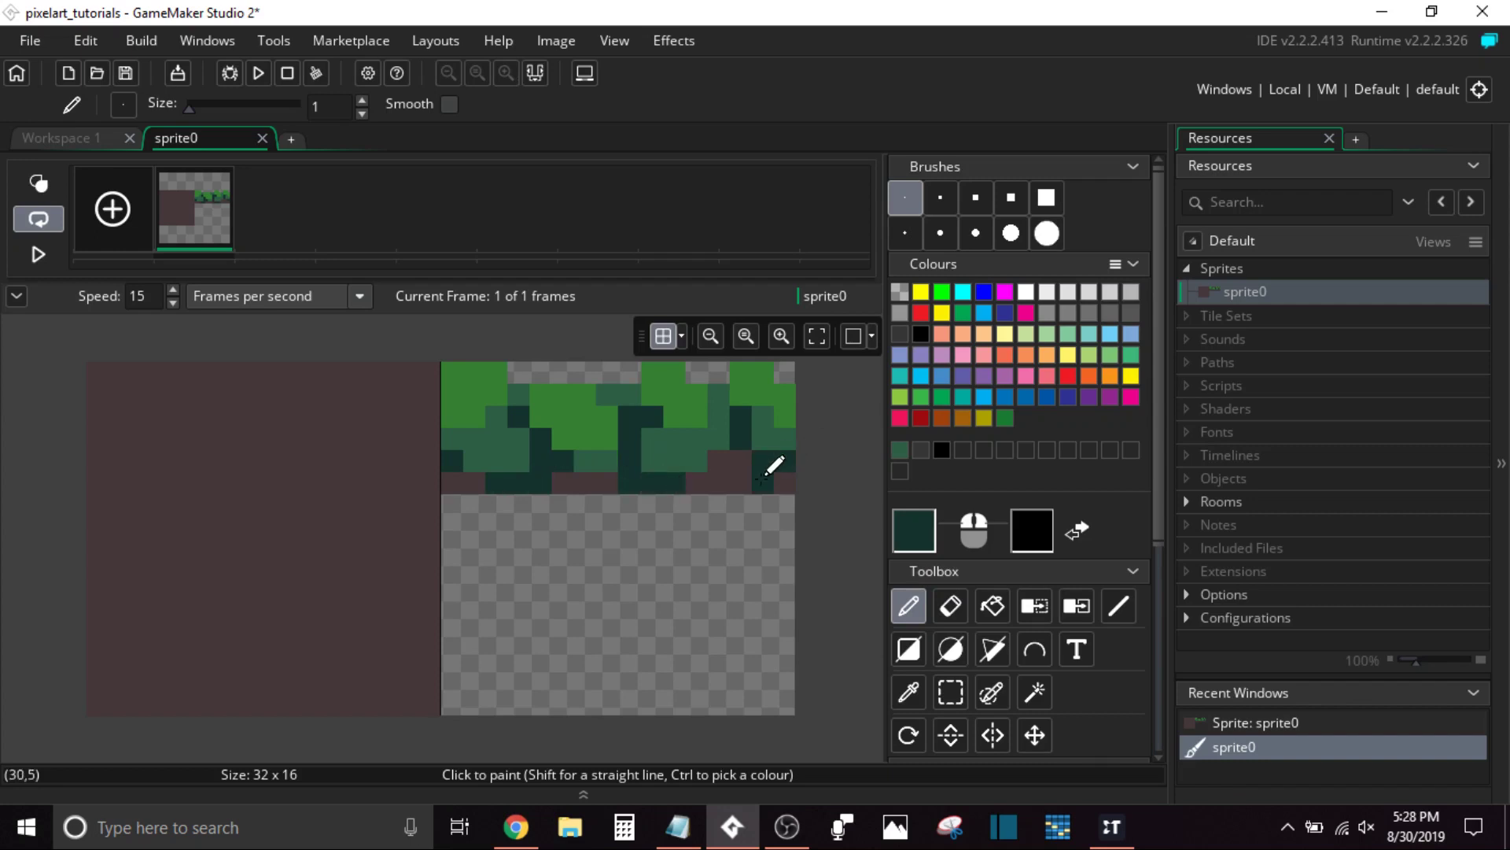
scroll(775, 466, "down", 2)
left_click(586, 448, "ctrl")
left_click(914, 529)
left_click(600, 616)
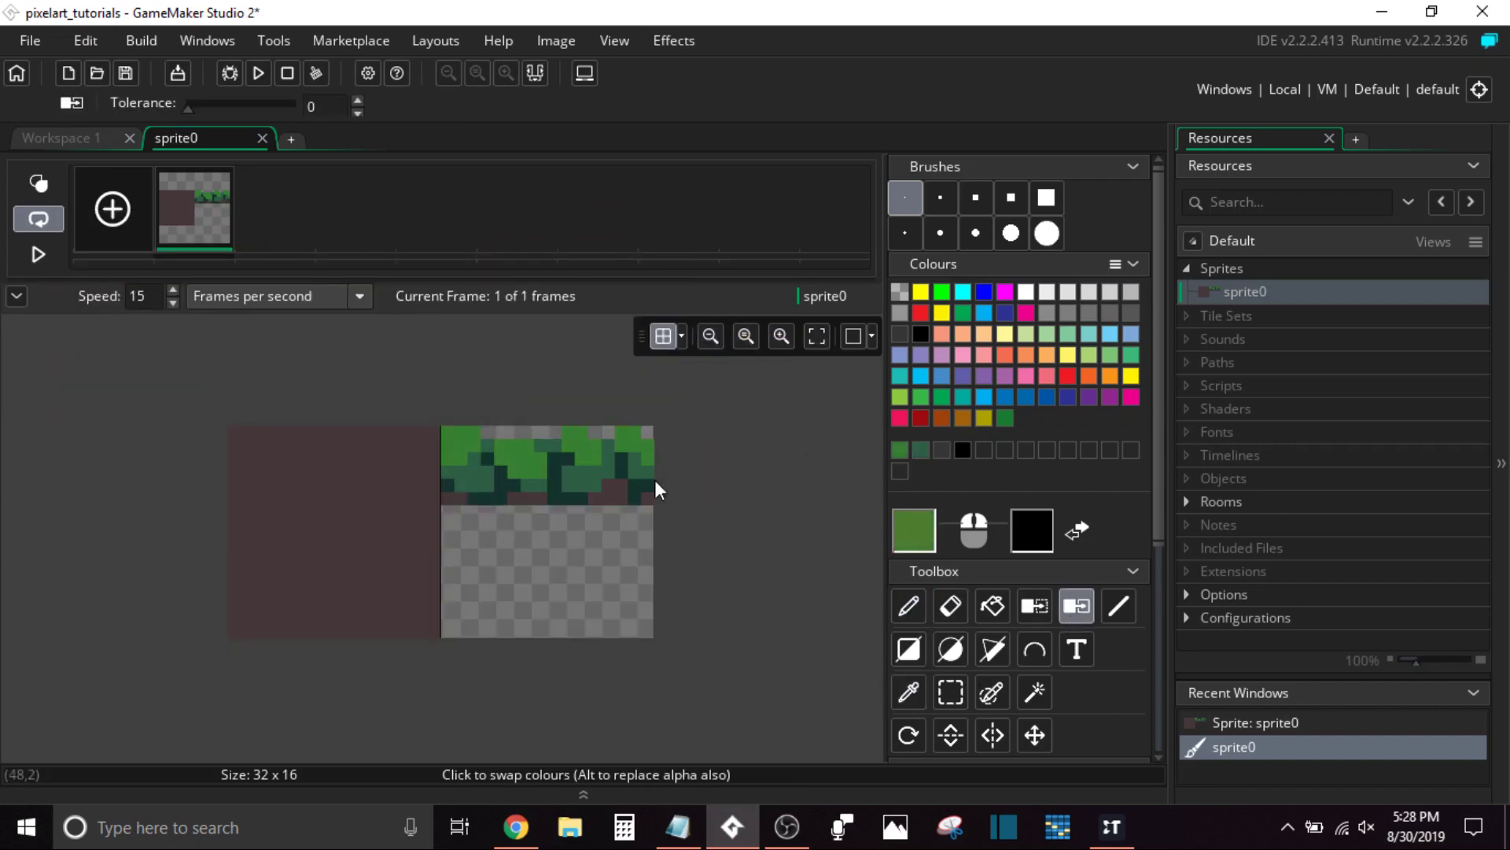
left_click(914, 530)
left_click(600, 618)
scroll(590, 455, "down", 1)
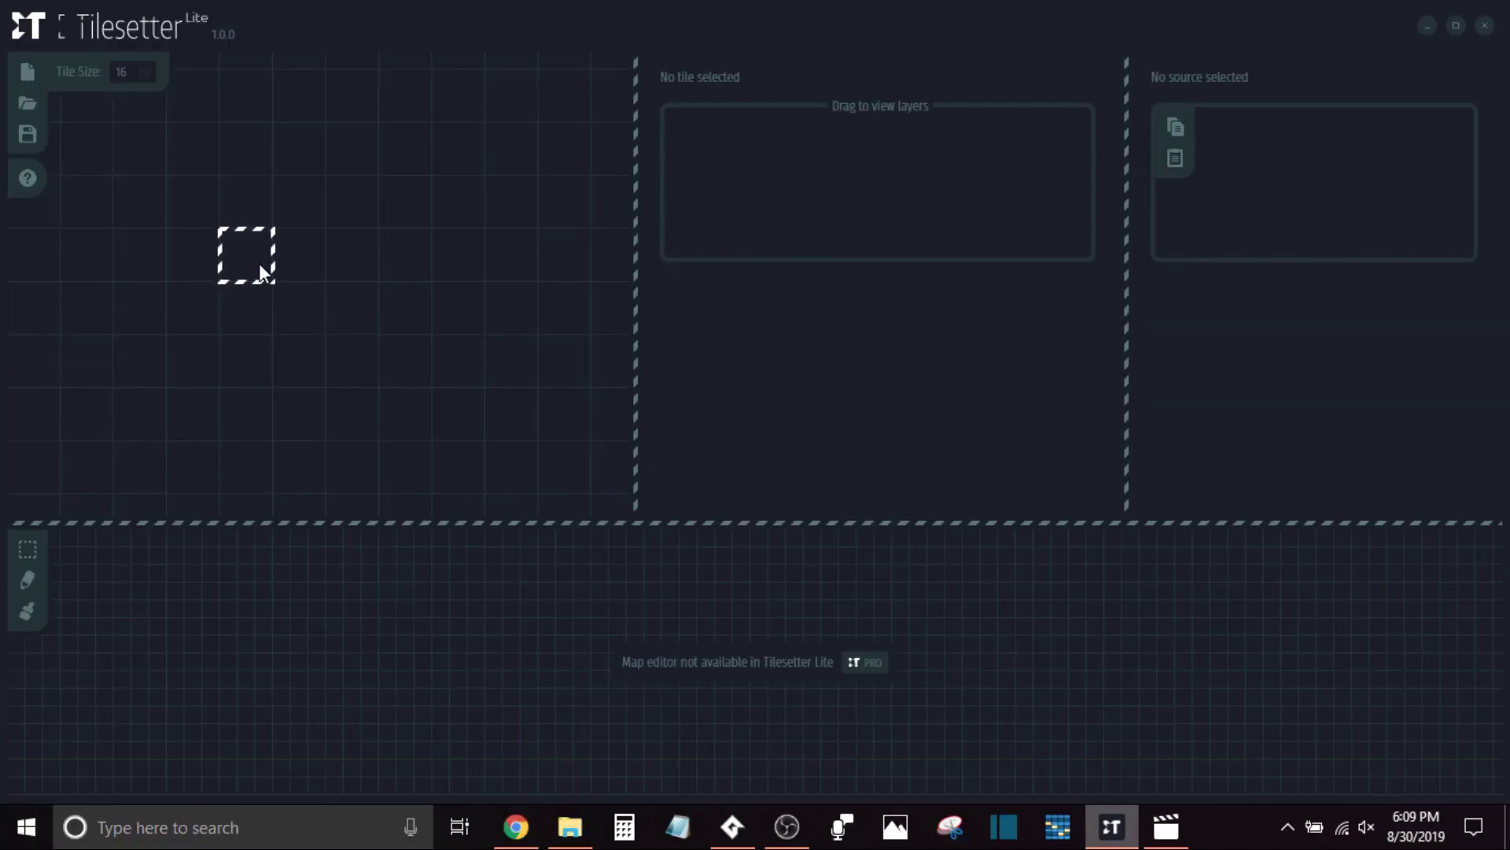
Import the tileset_1 image into the empty tile
right_click(259, 266)
left_click(308, 310)
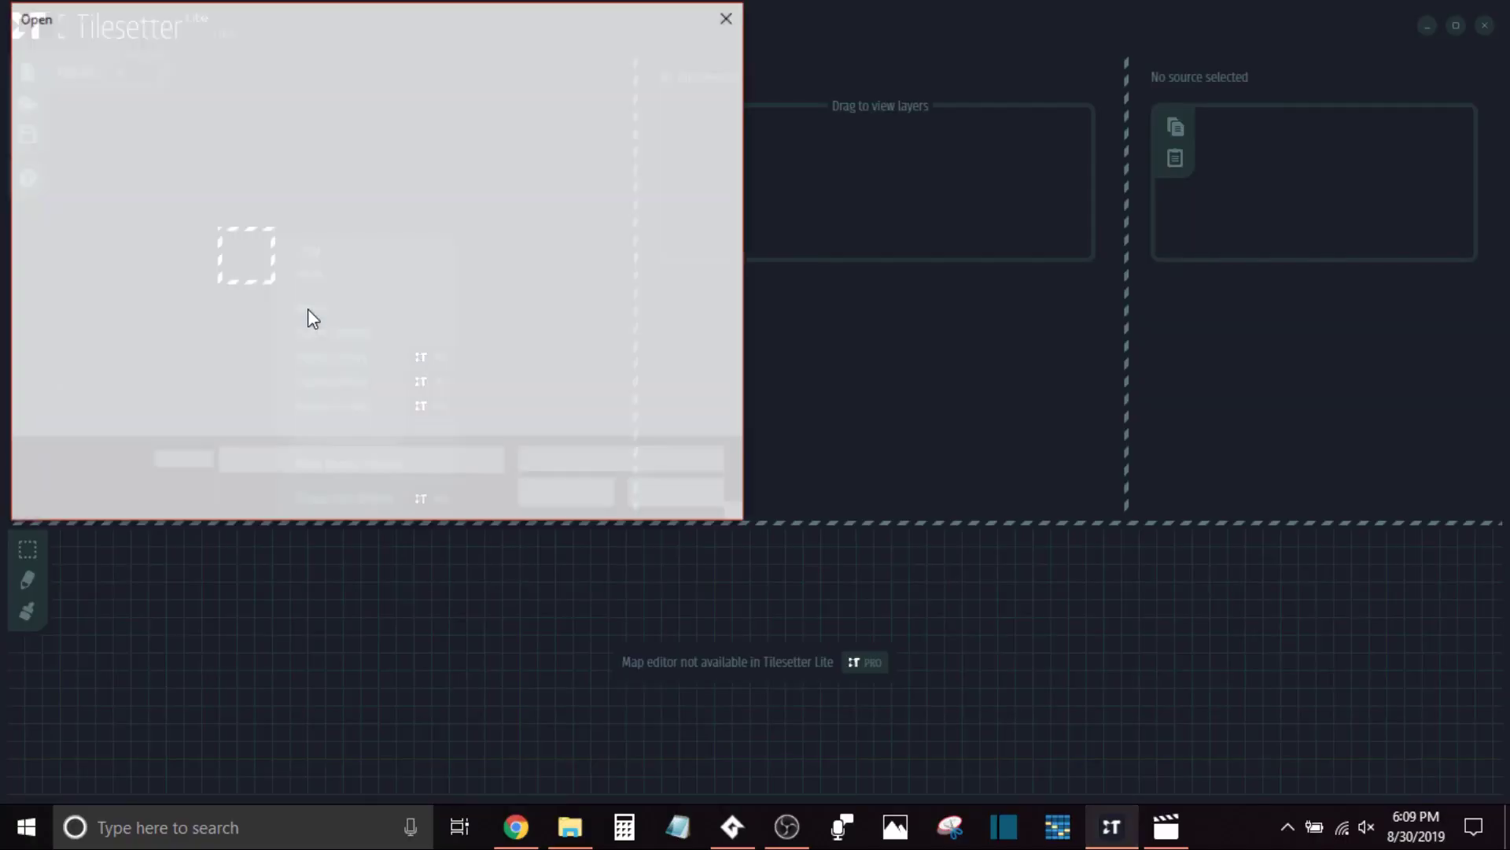
left_click(265, 214)
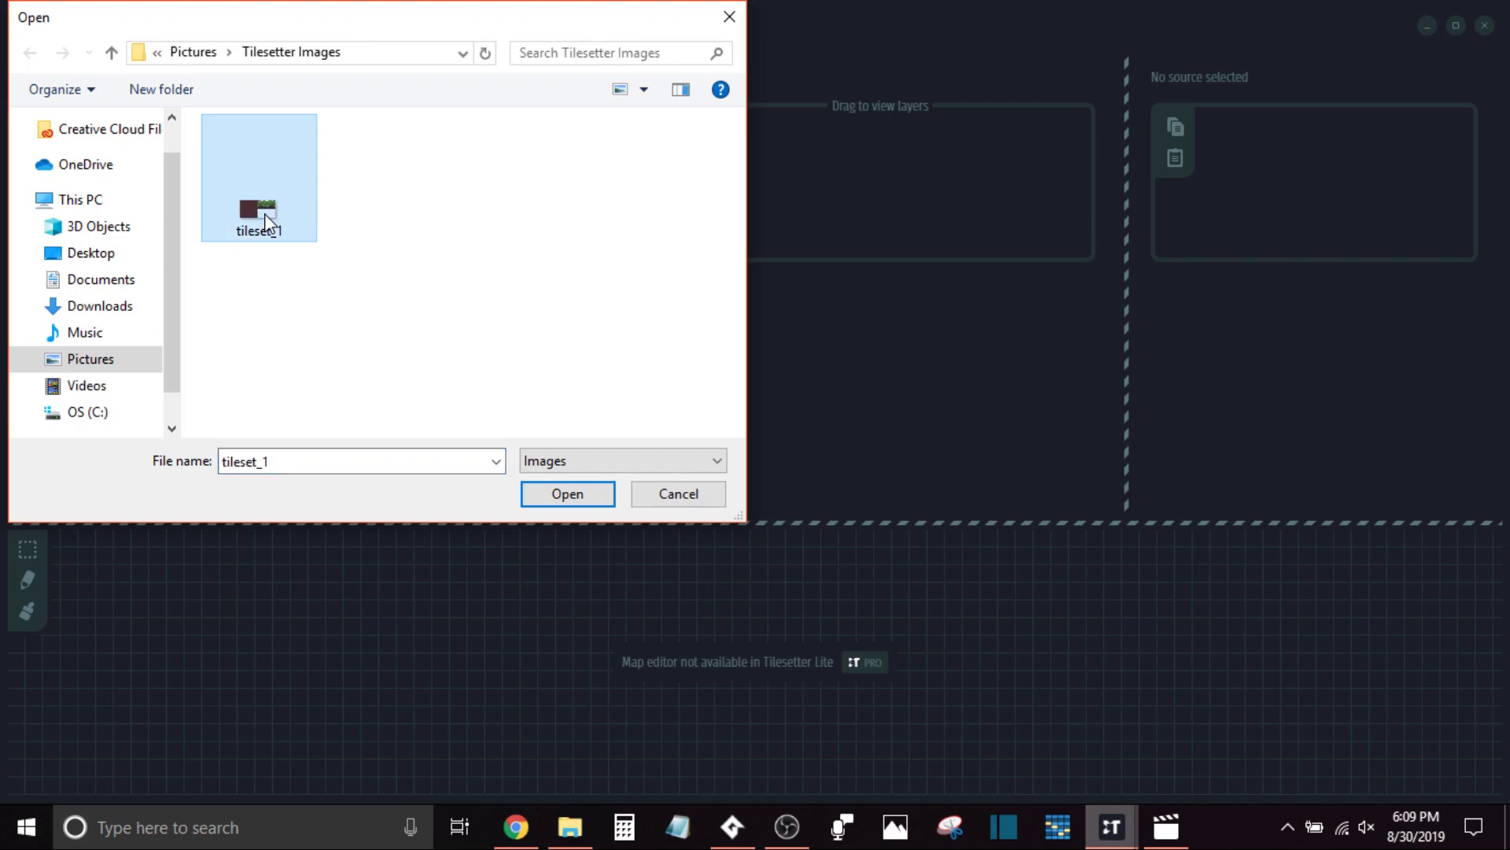
left_click(572, 493)
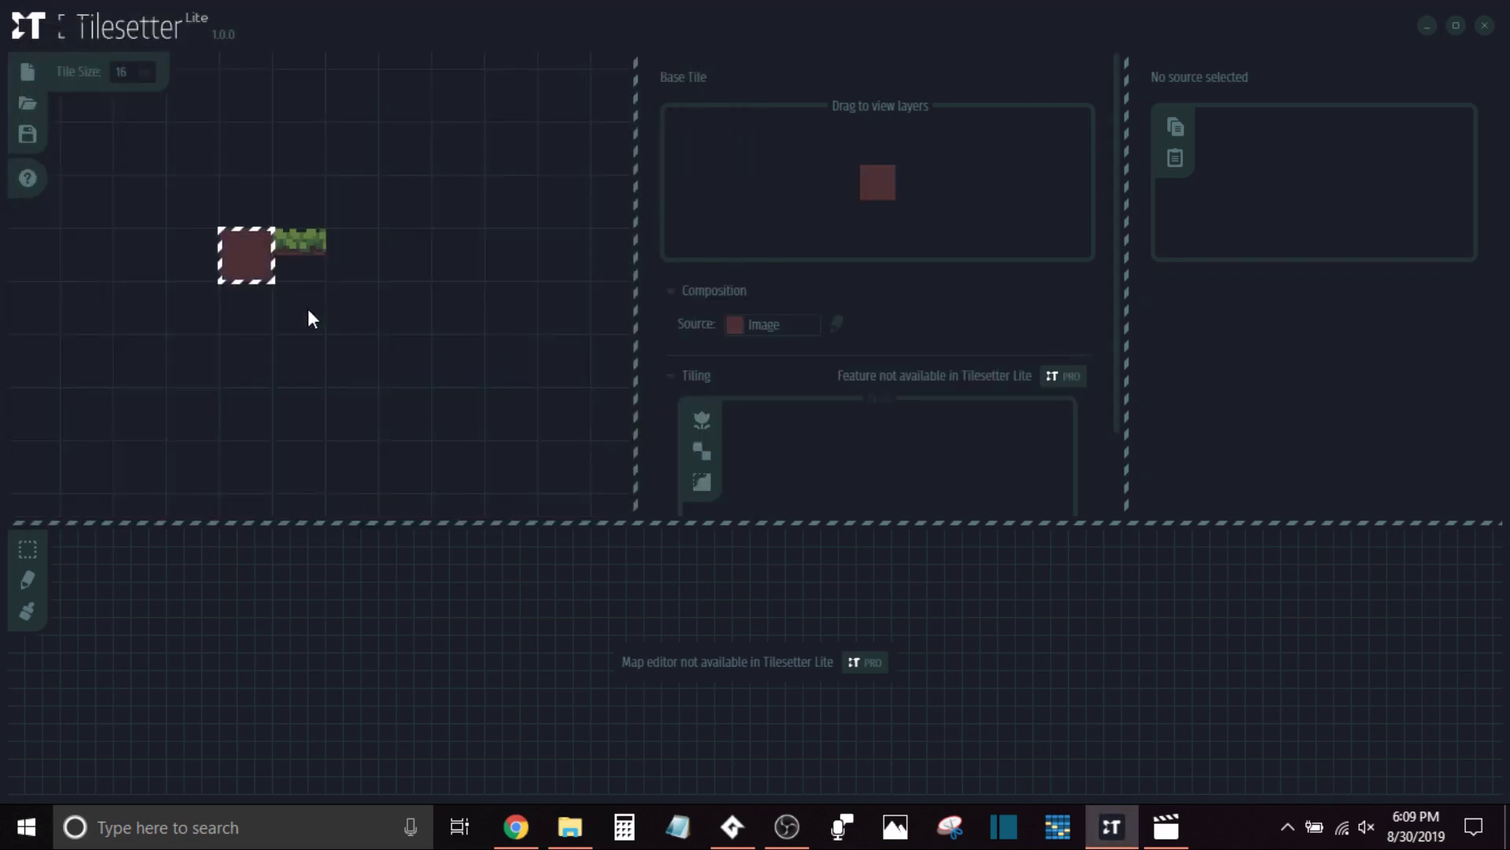
Delete the grass tile and select the remaining dirt tile as the base
left_click(311, 256)
key("Delete")
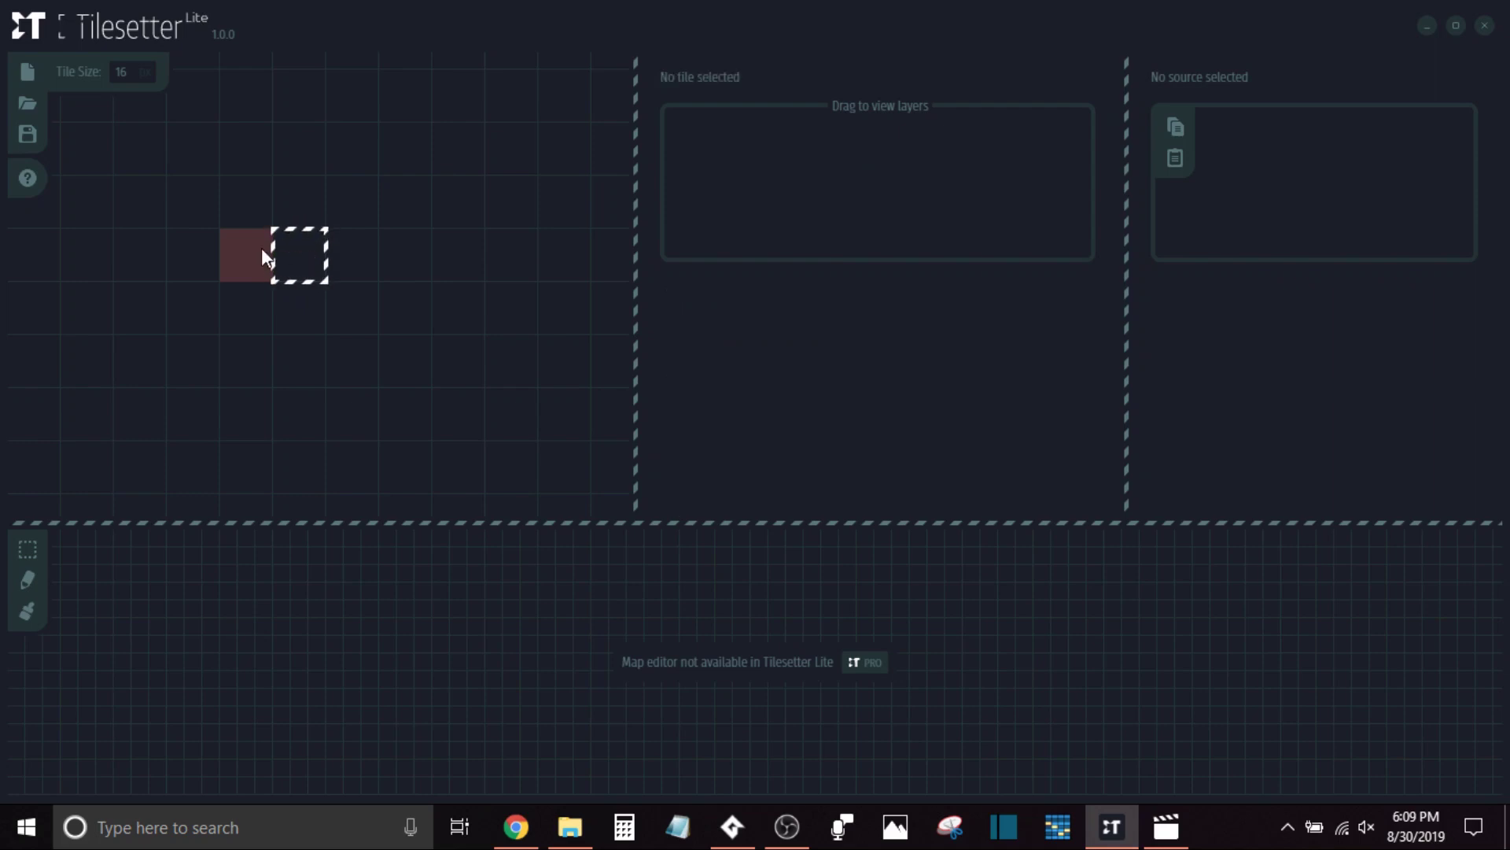
left_click(245, 256)
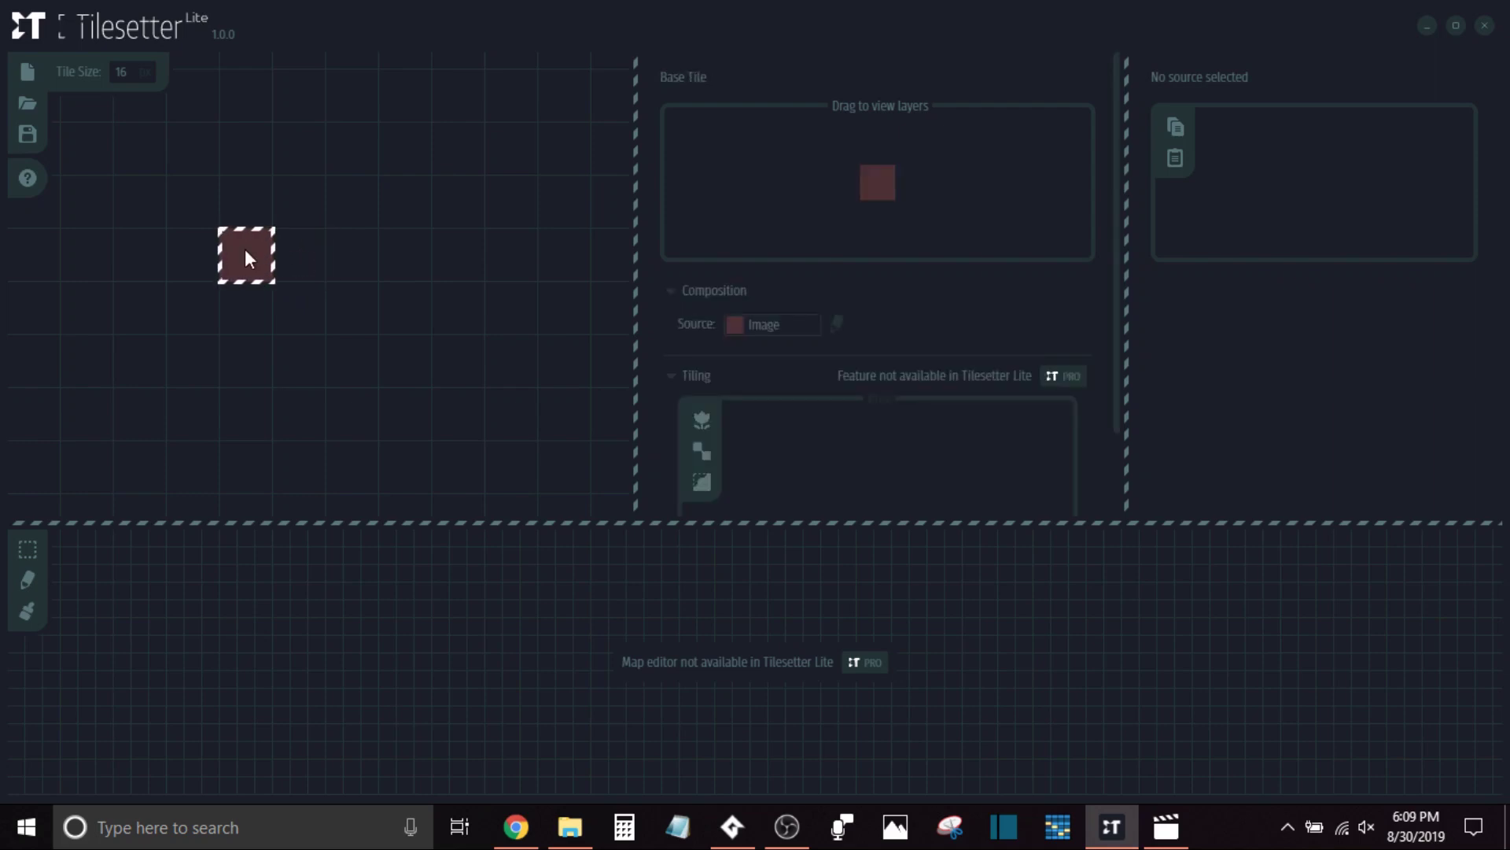
Build Blob-style borders around the dirt tile
right_click(248, 259)
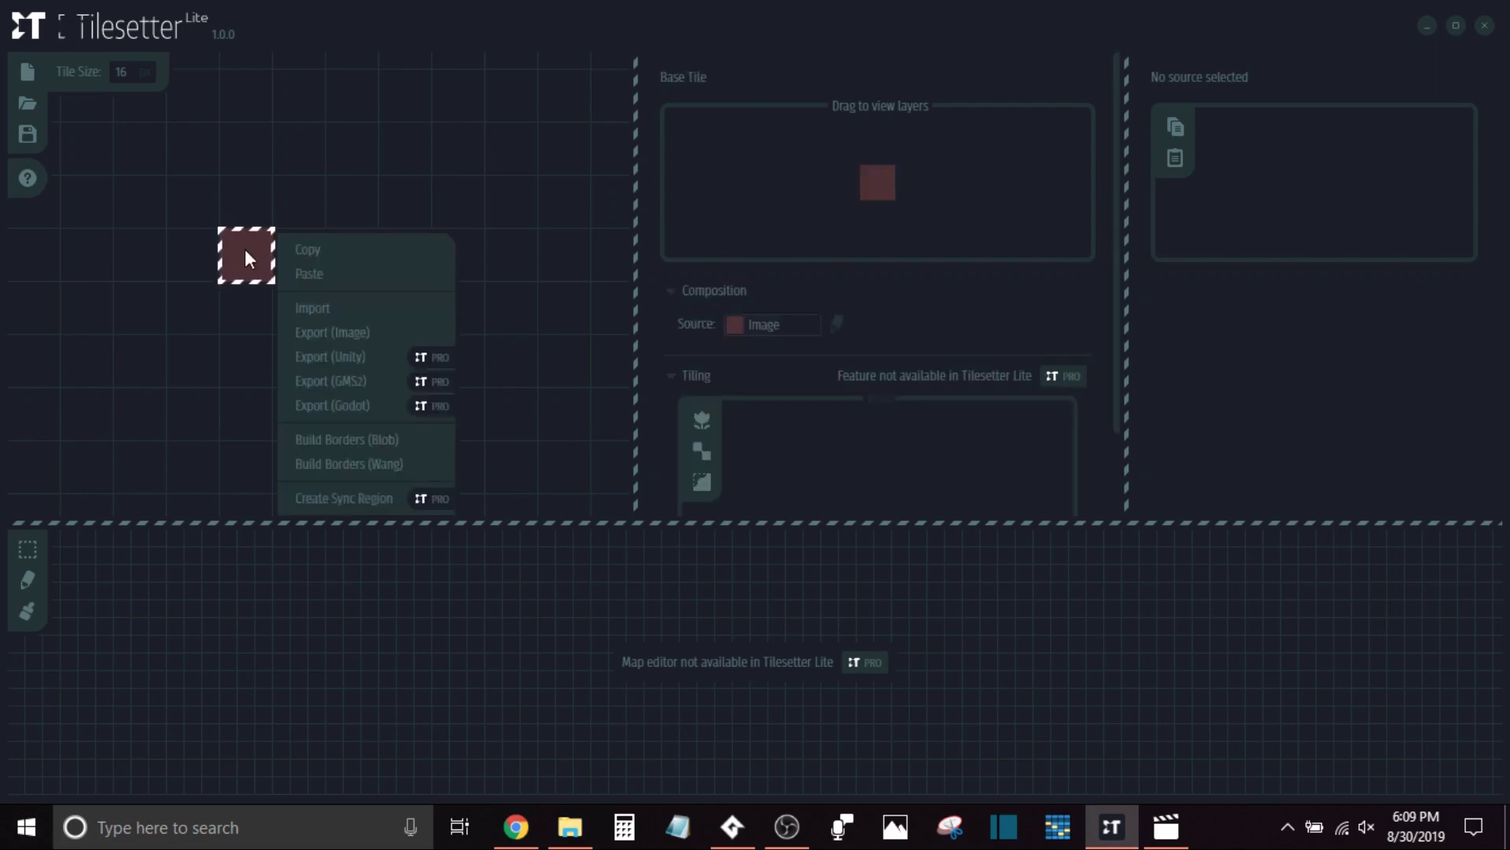
left_click(380, 444)
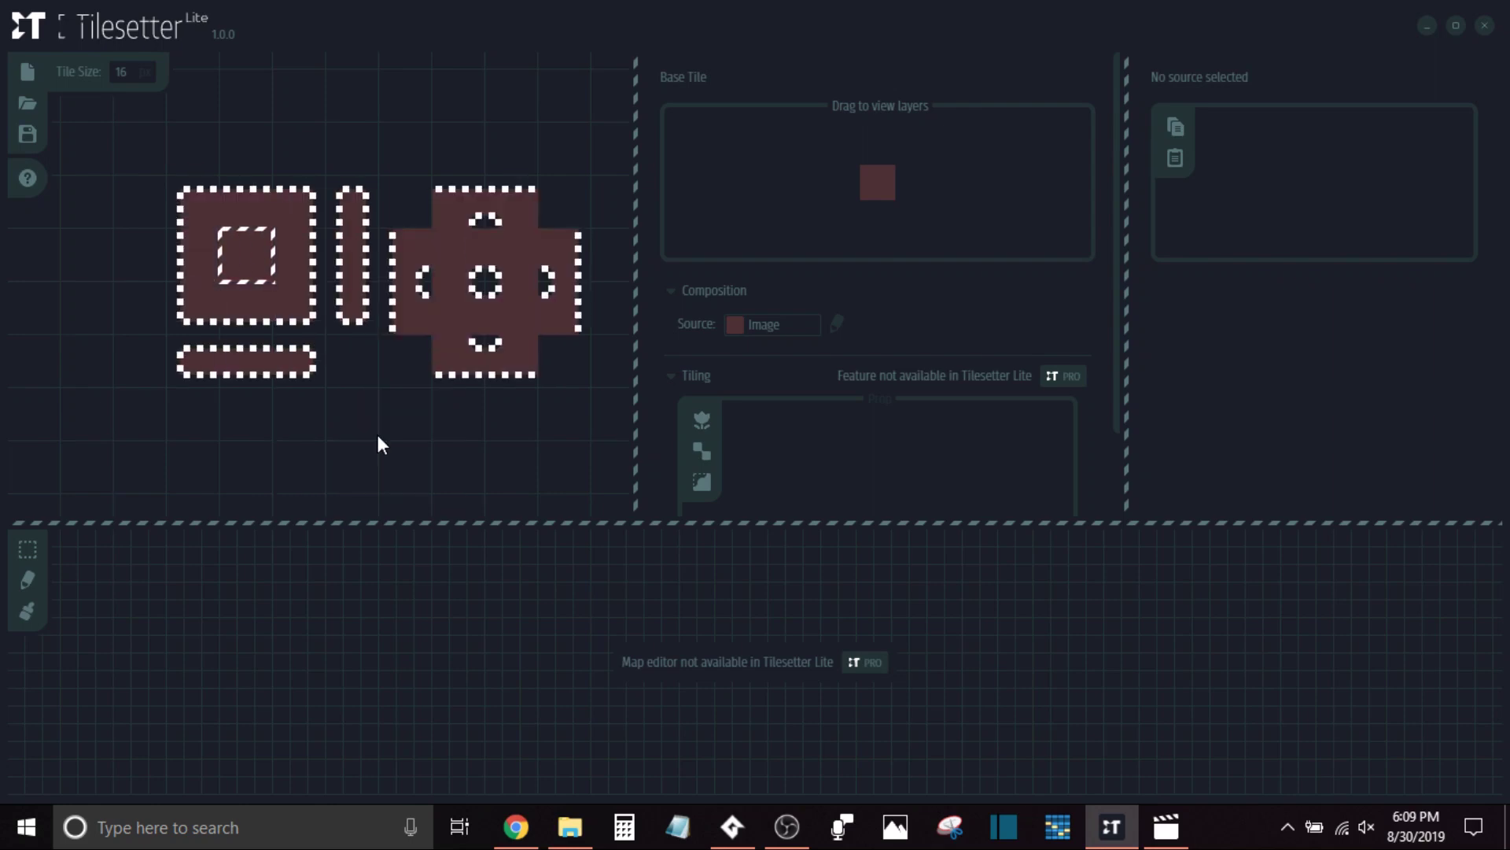
scroll(334, 444, "down", 3)
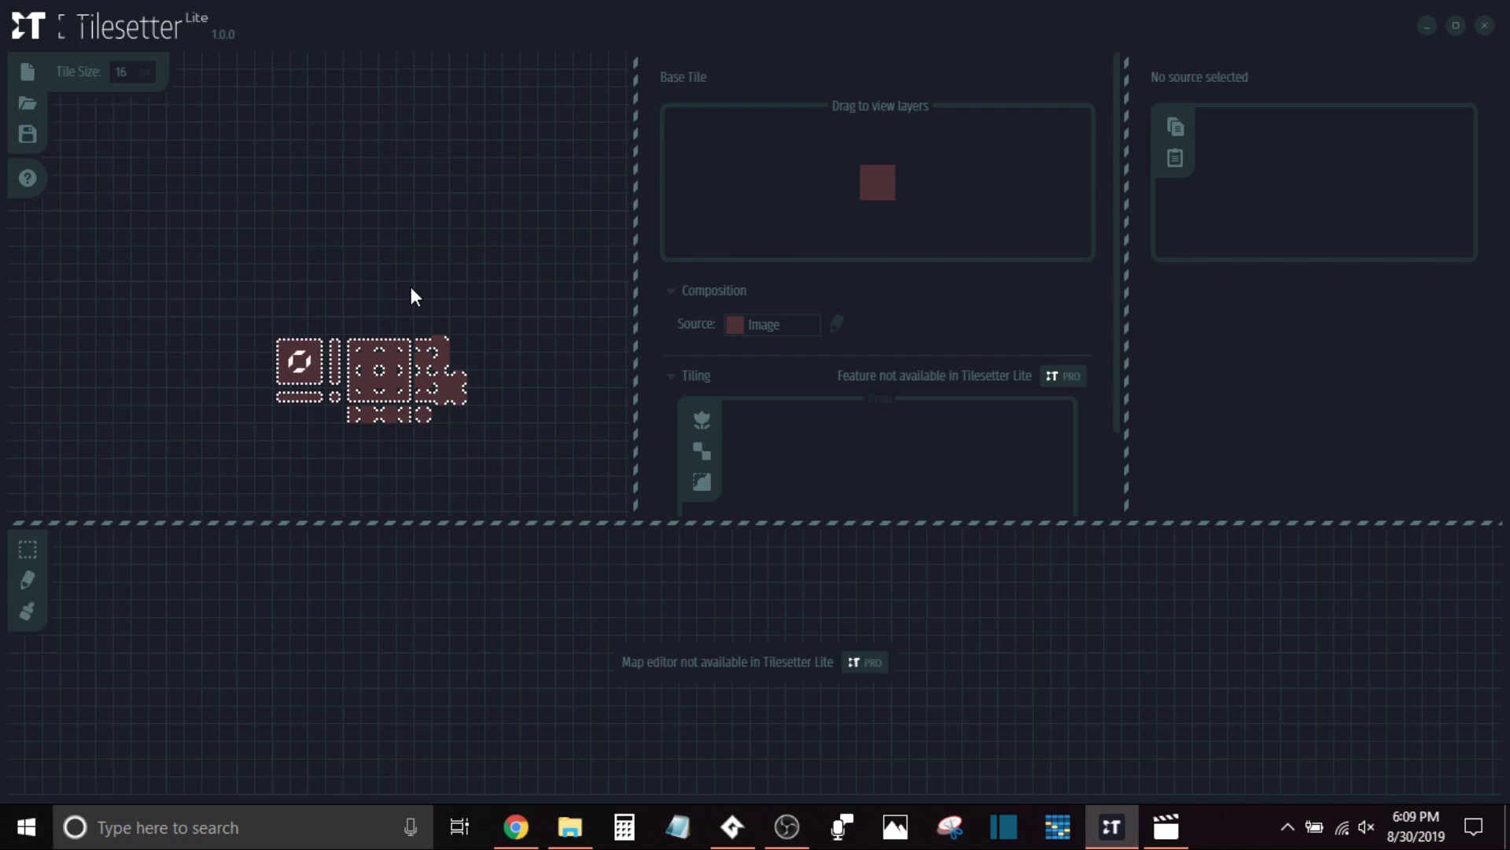
Set the top border tile's Source to the grass image
left_click(301, 342)
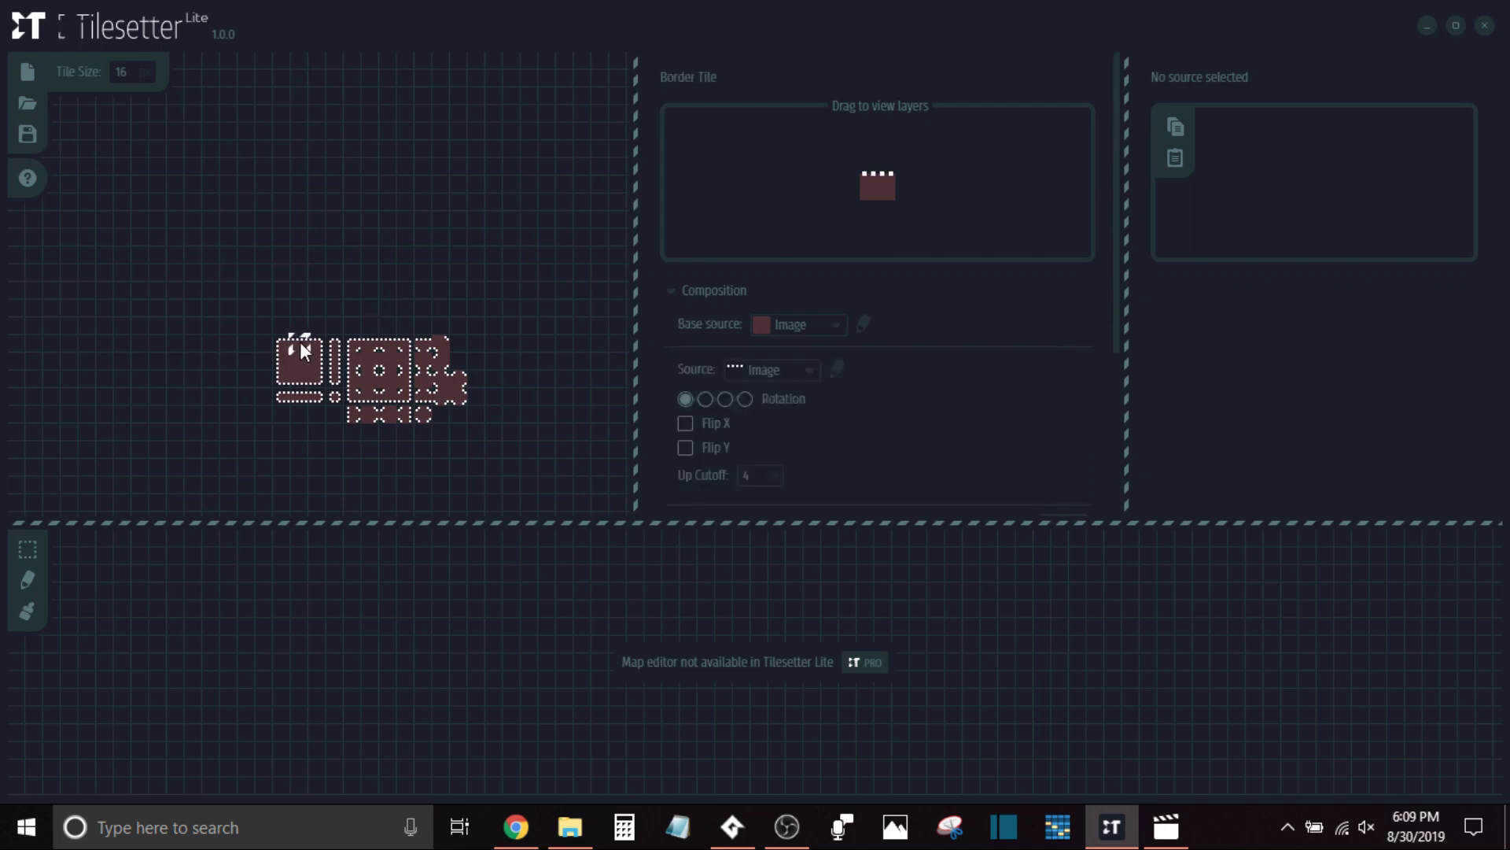
left_click(797, 373)
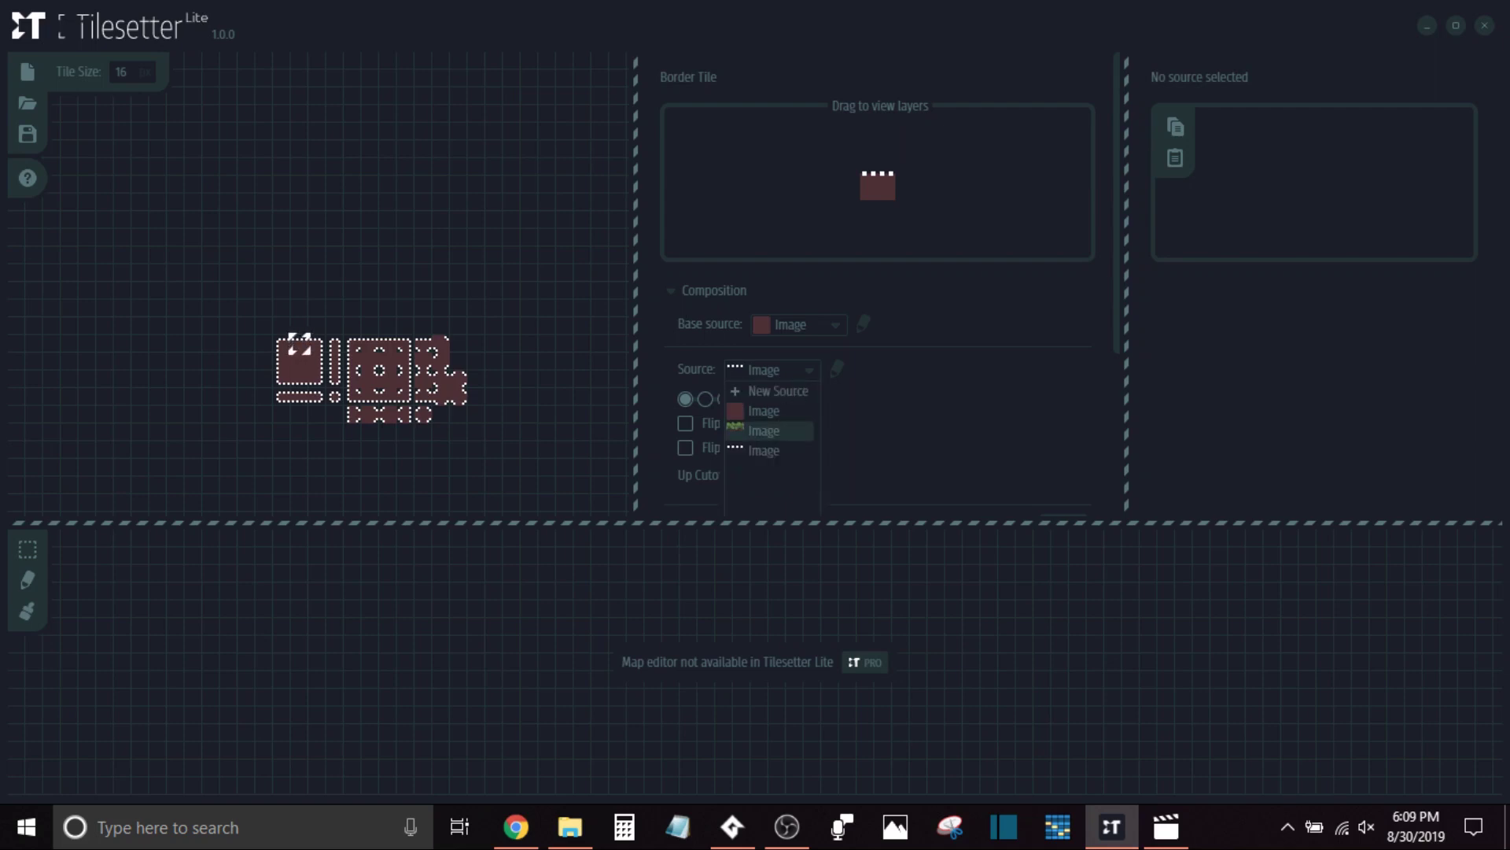
left_click(769, 431)
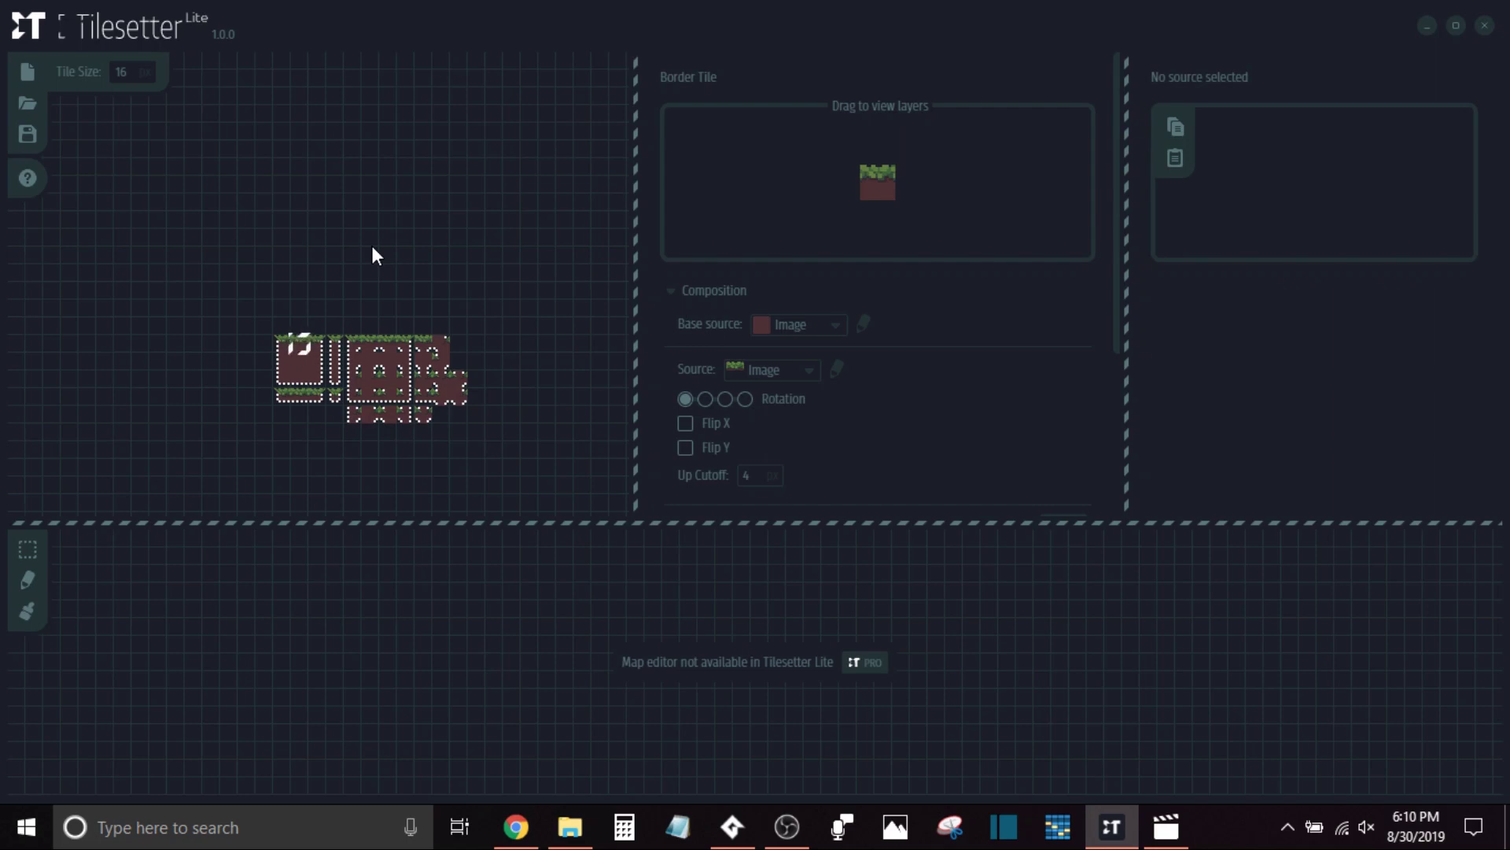
scroll(372, 246, "up", 2)
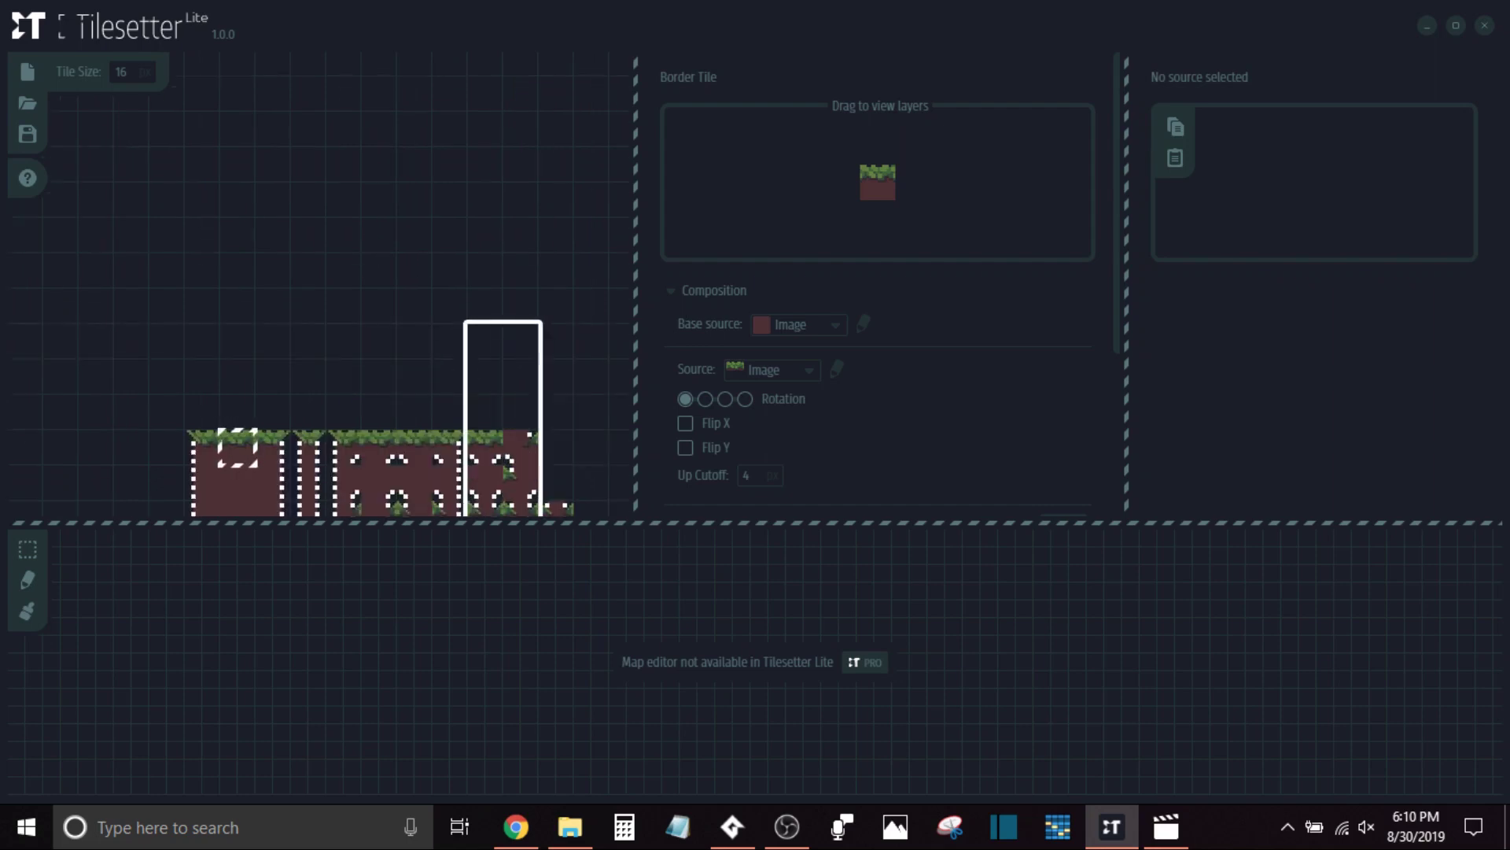
scroll(395, 418, "down", 1)
scroll(395, 418, "down", 2)
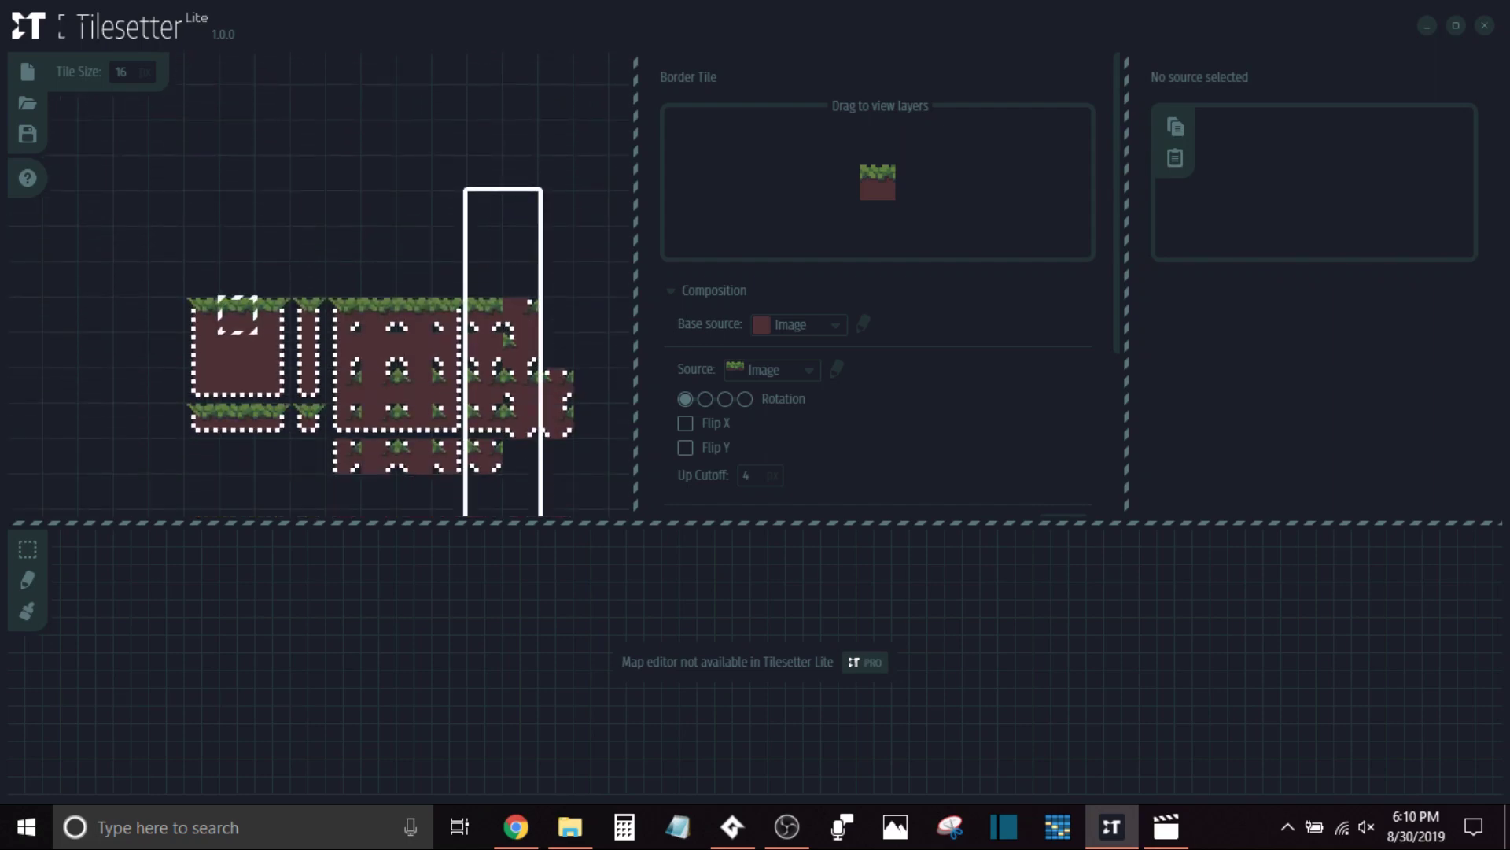
left_click(275, 484)
Set the Source of the left, bottom and right border tiles to the grass image
left_click(269, 470)
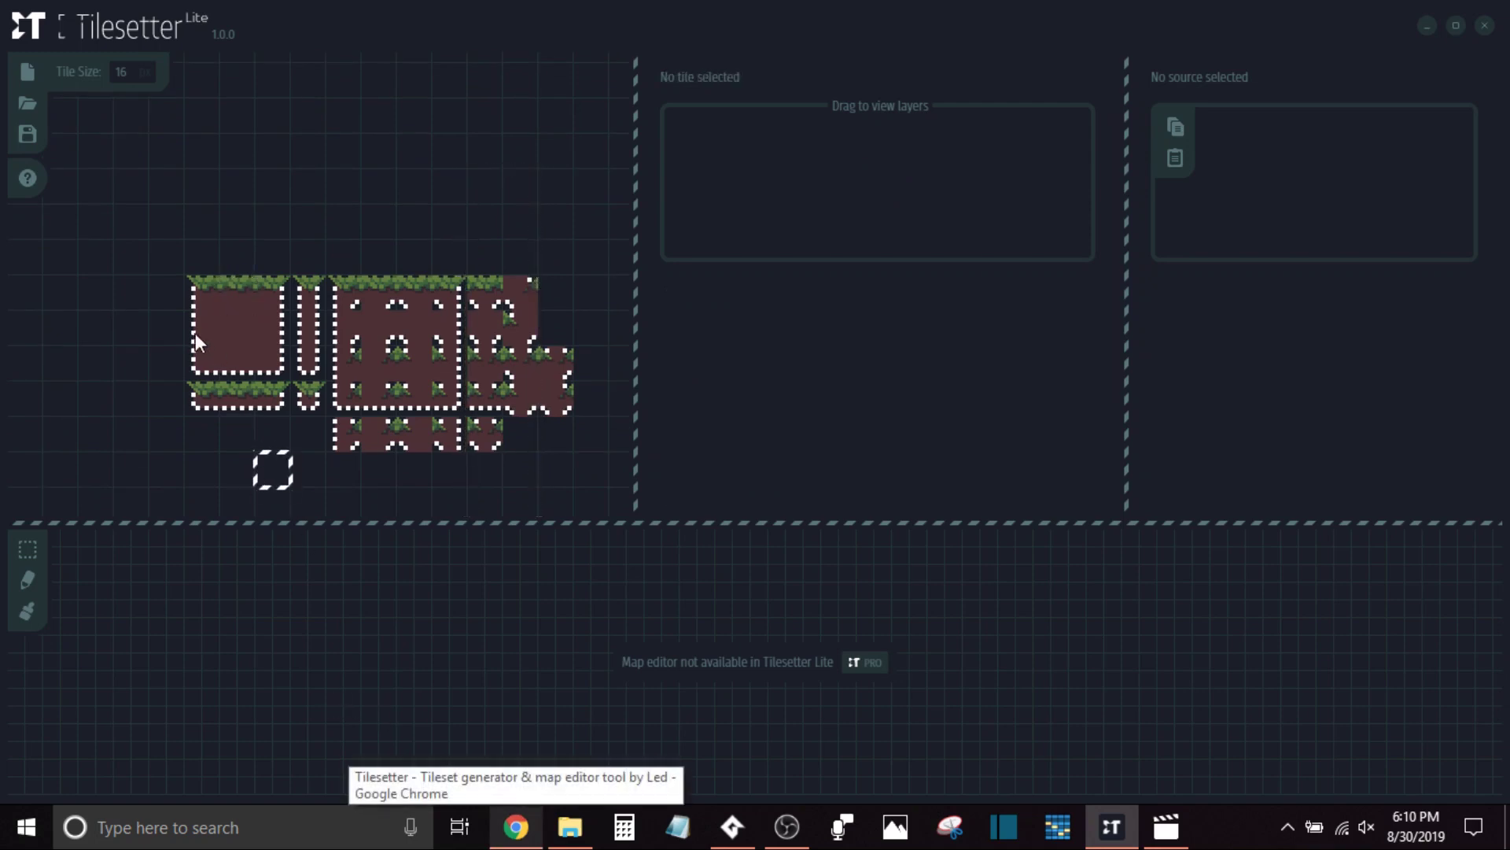
left_click(200, 337)
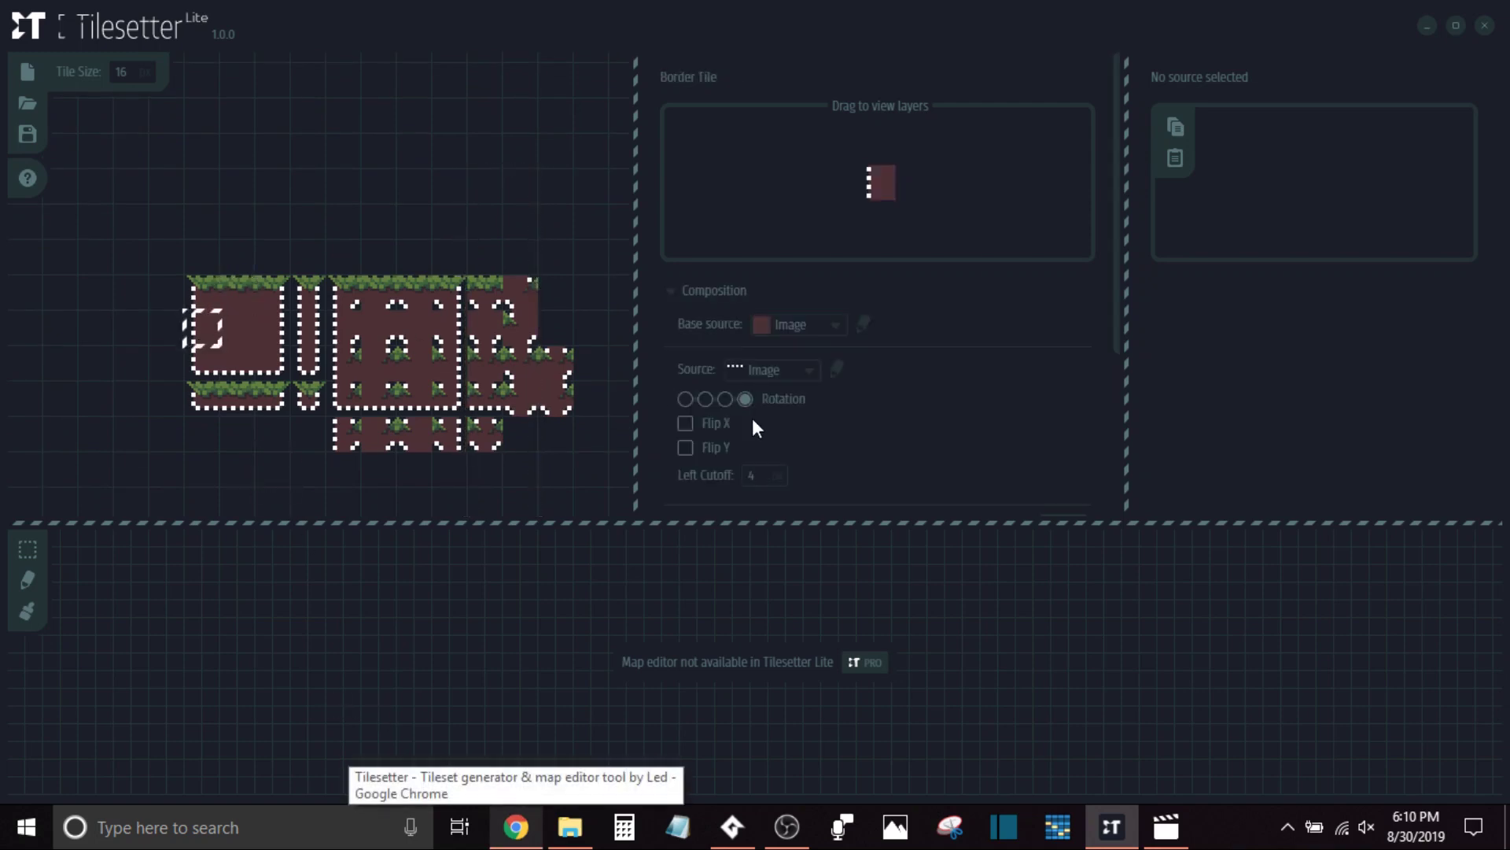
left_click(800, 370)
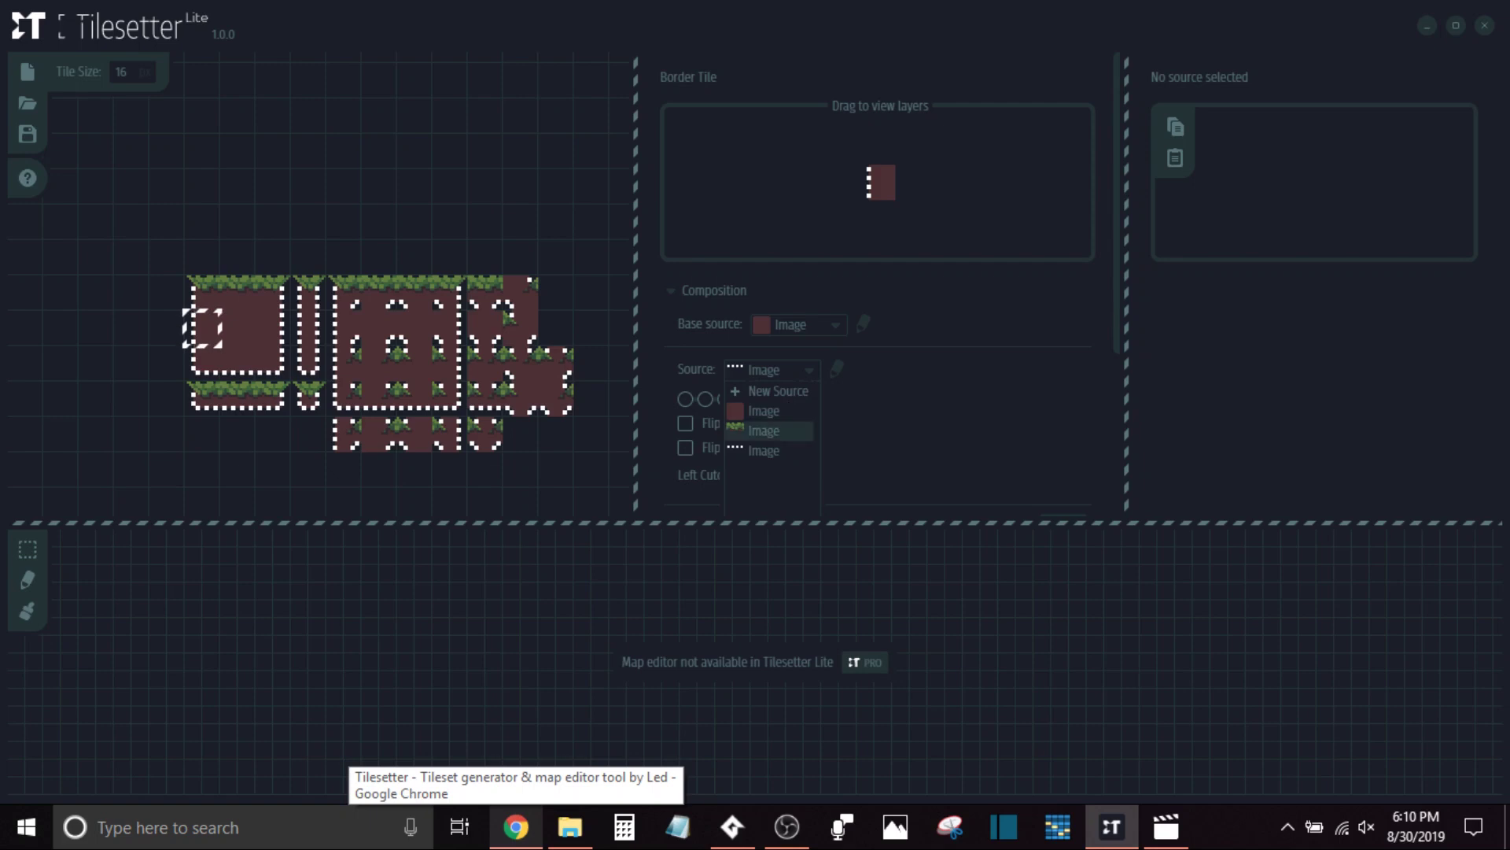
left_click(779, 430)
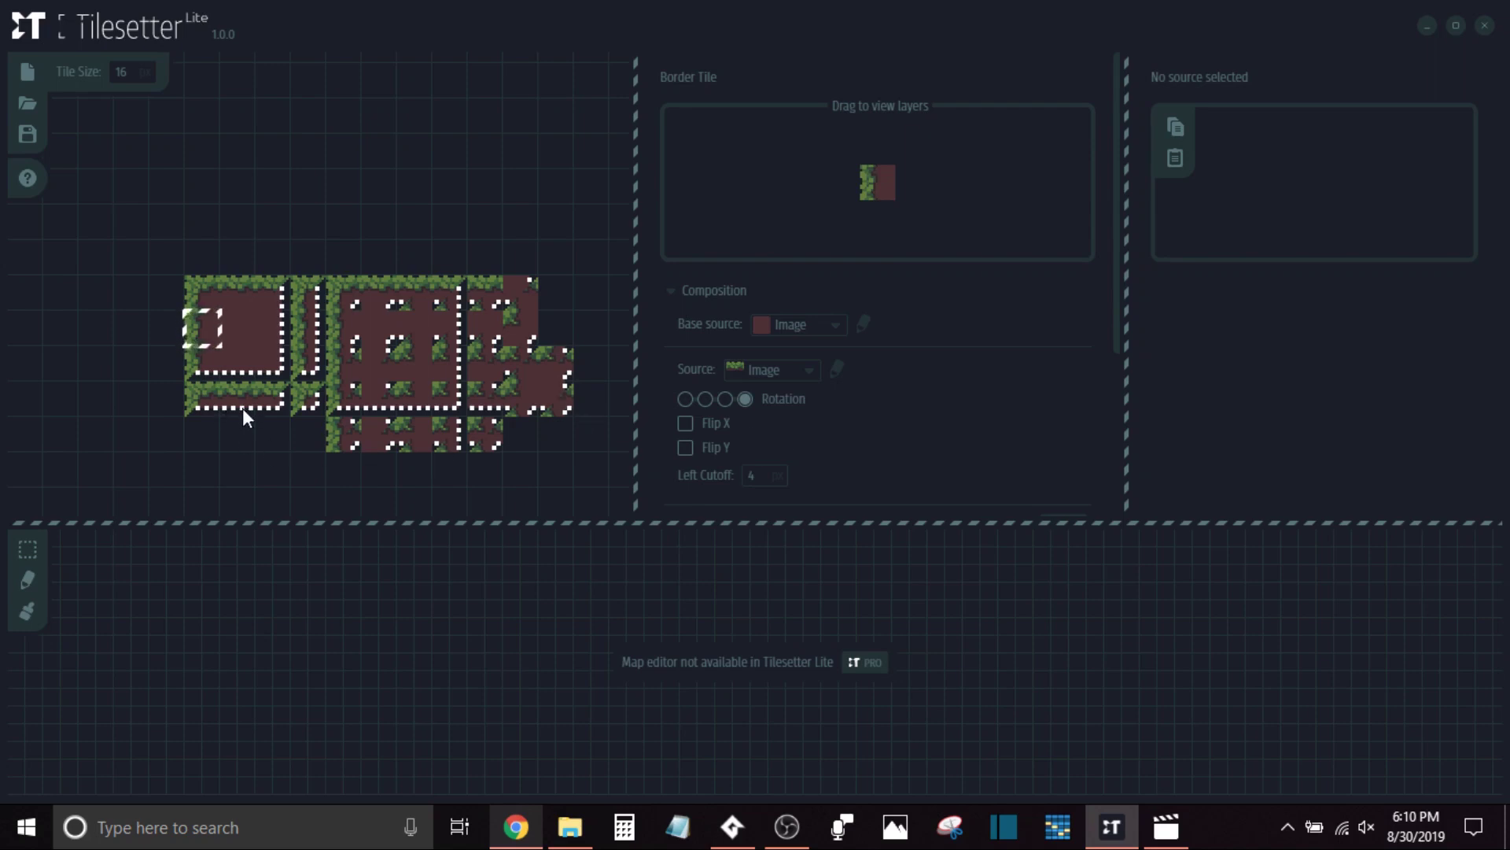
left_click(235, 367)
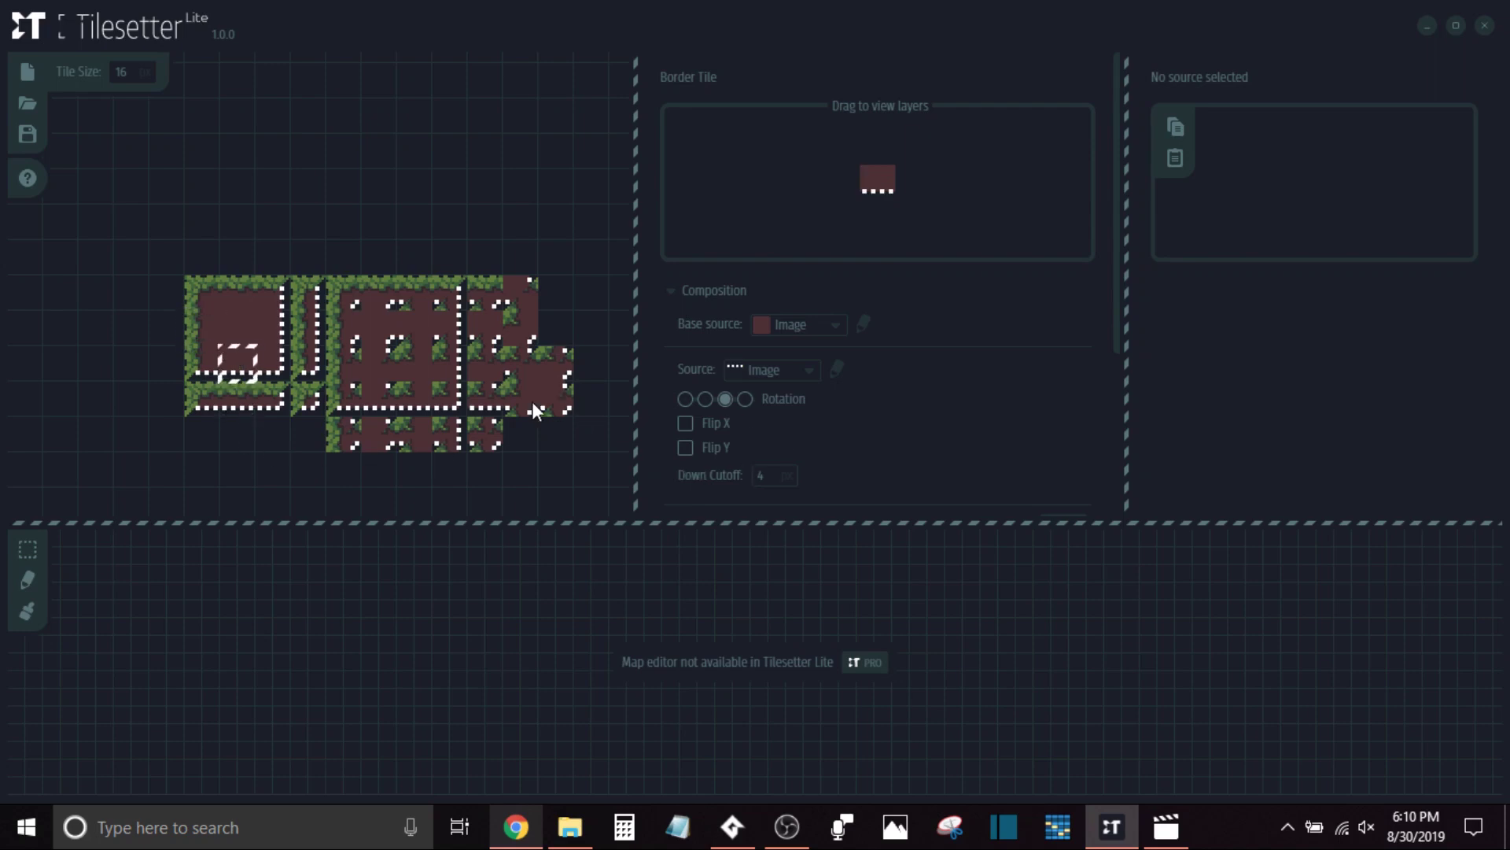
left_click(808, 370)
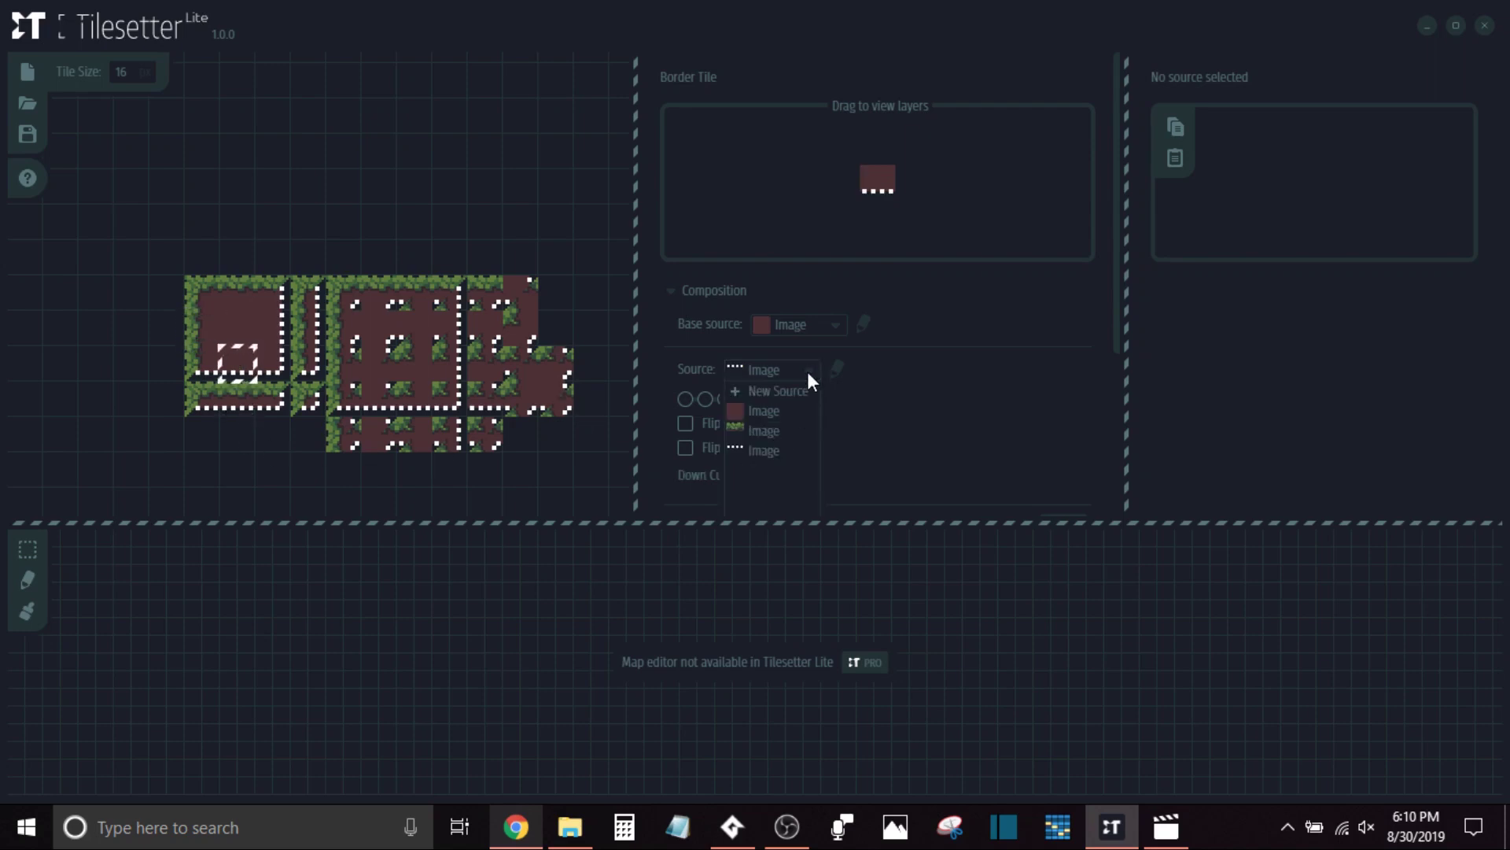
left_click(776, 431)
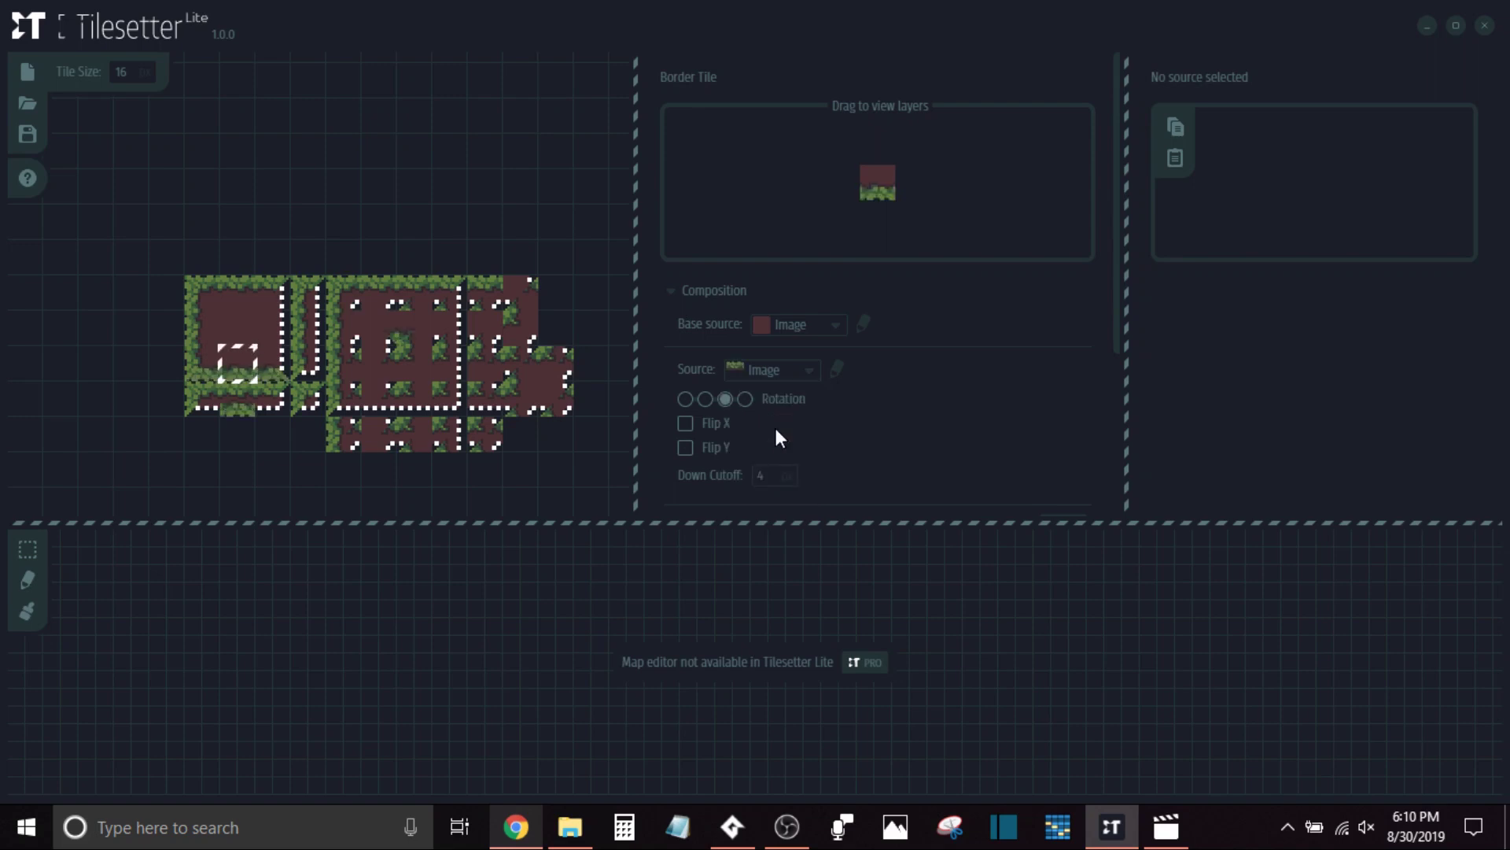
left_click(281, 324)
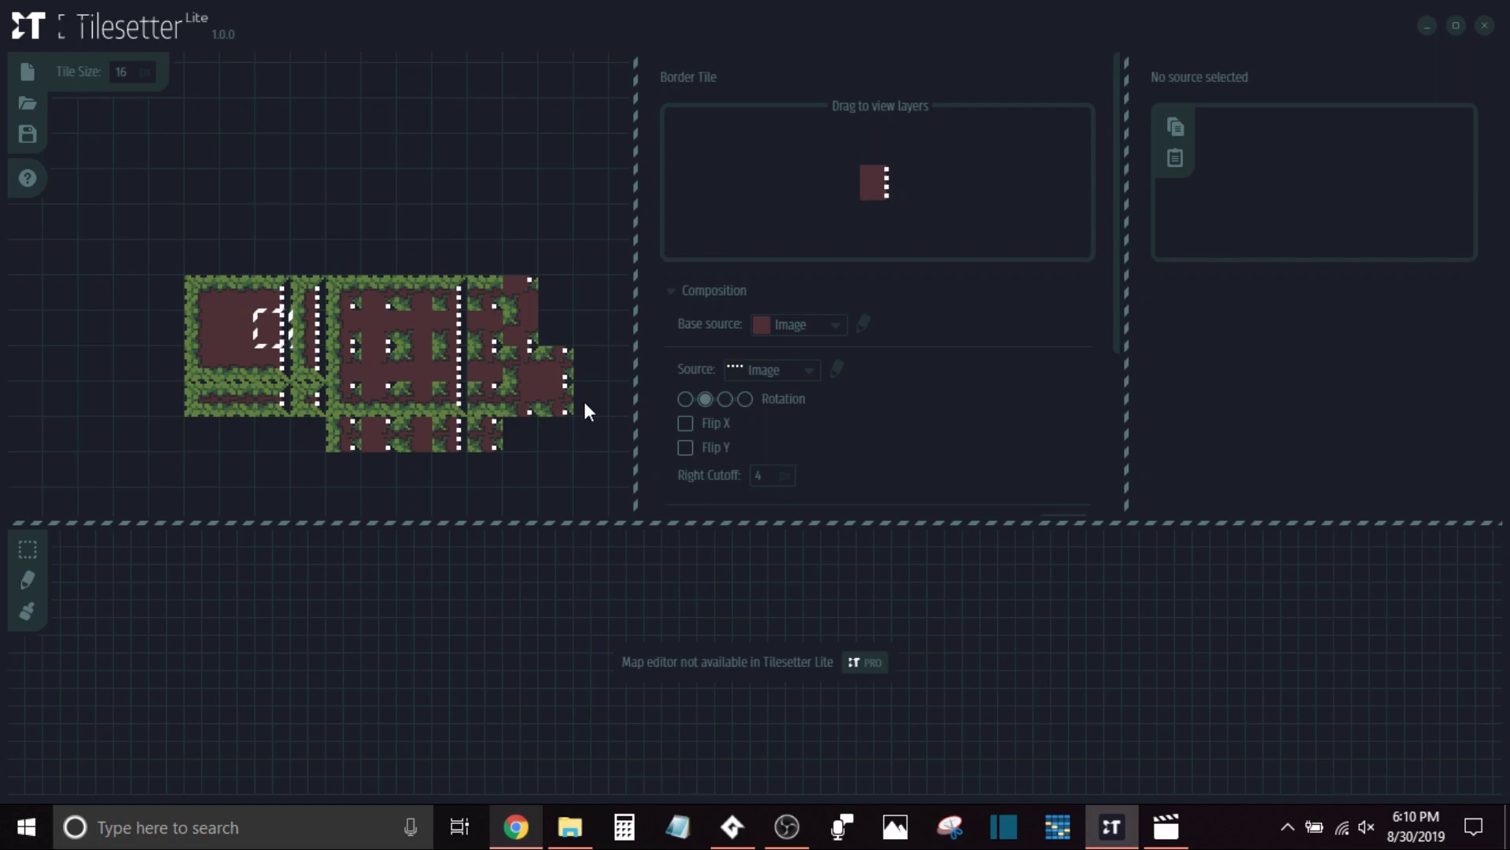
left_click(810, 377)
left_click(810, 369)
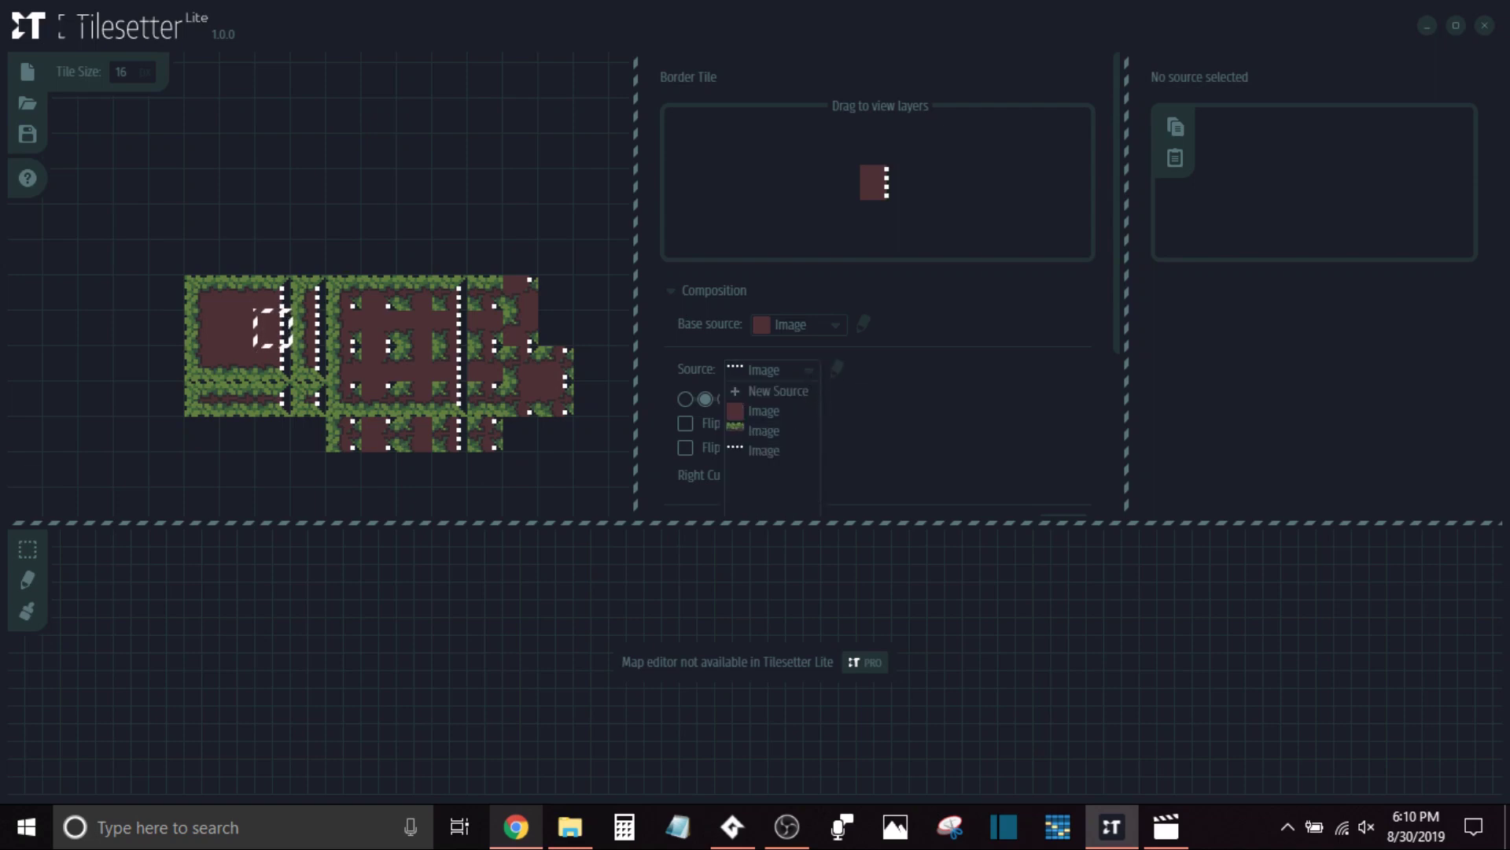
left_click(776, 428)
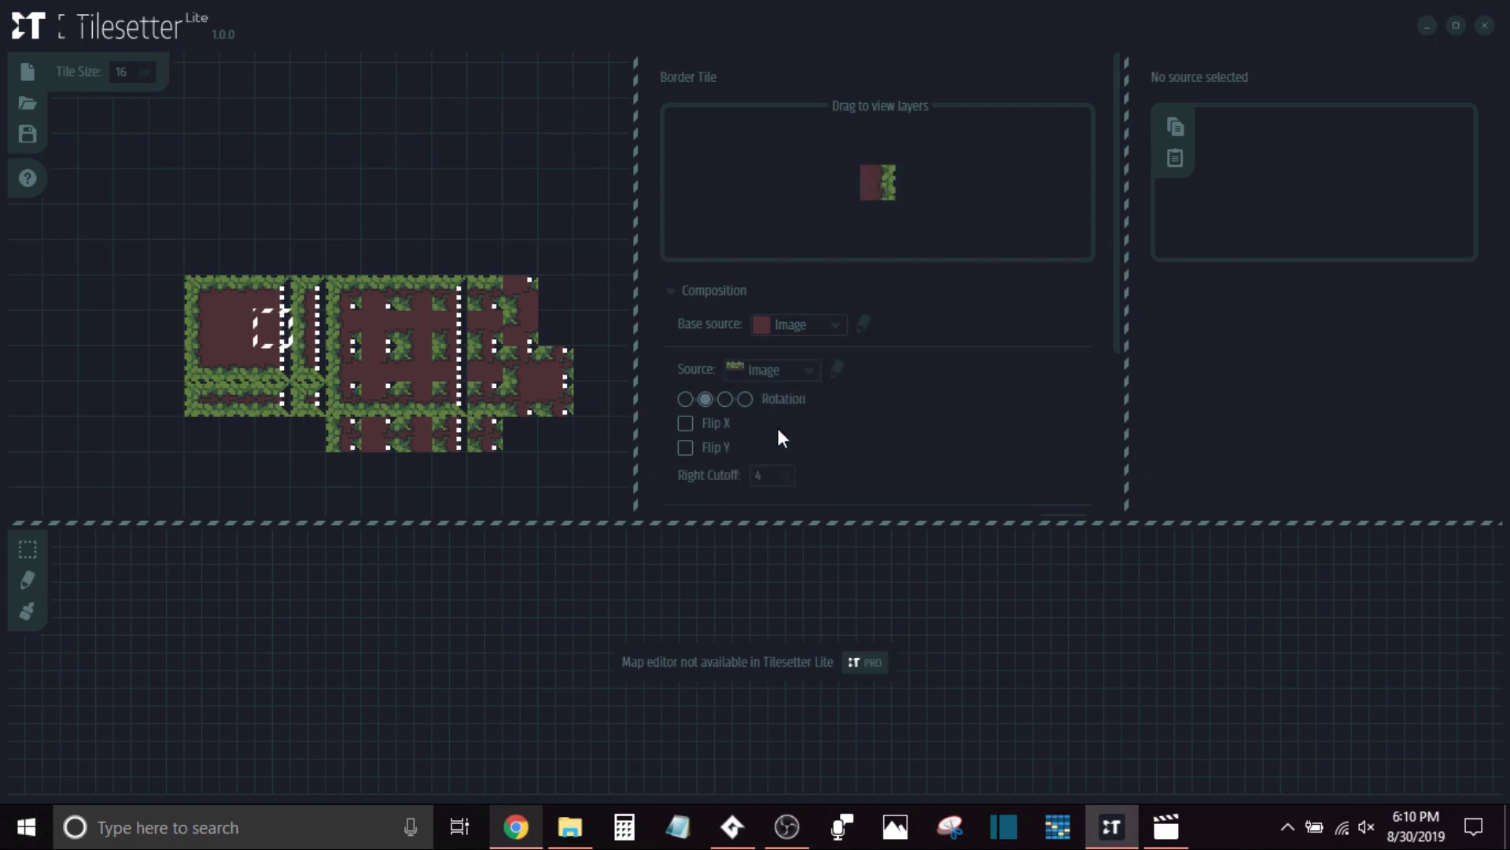
Browse the tilesetter.org feature page, then select every generated tile in Tilesetter
left_click(423, 207)
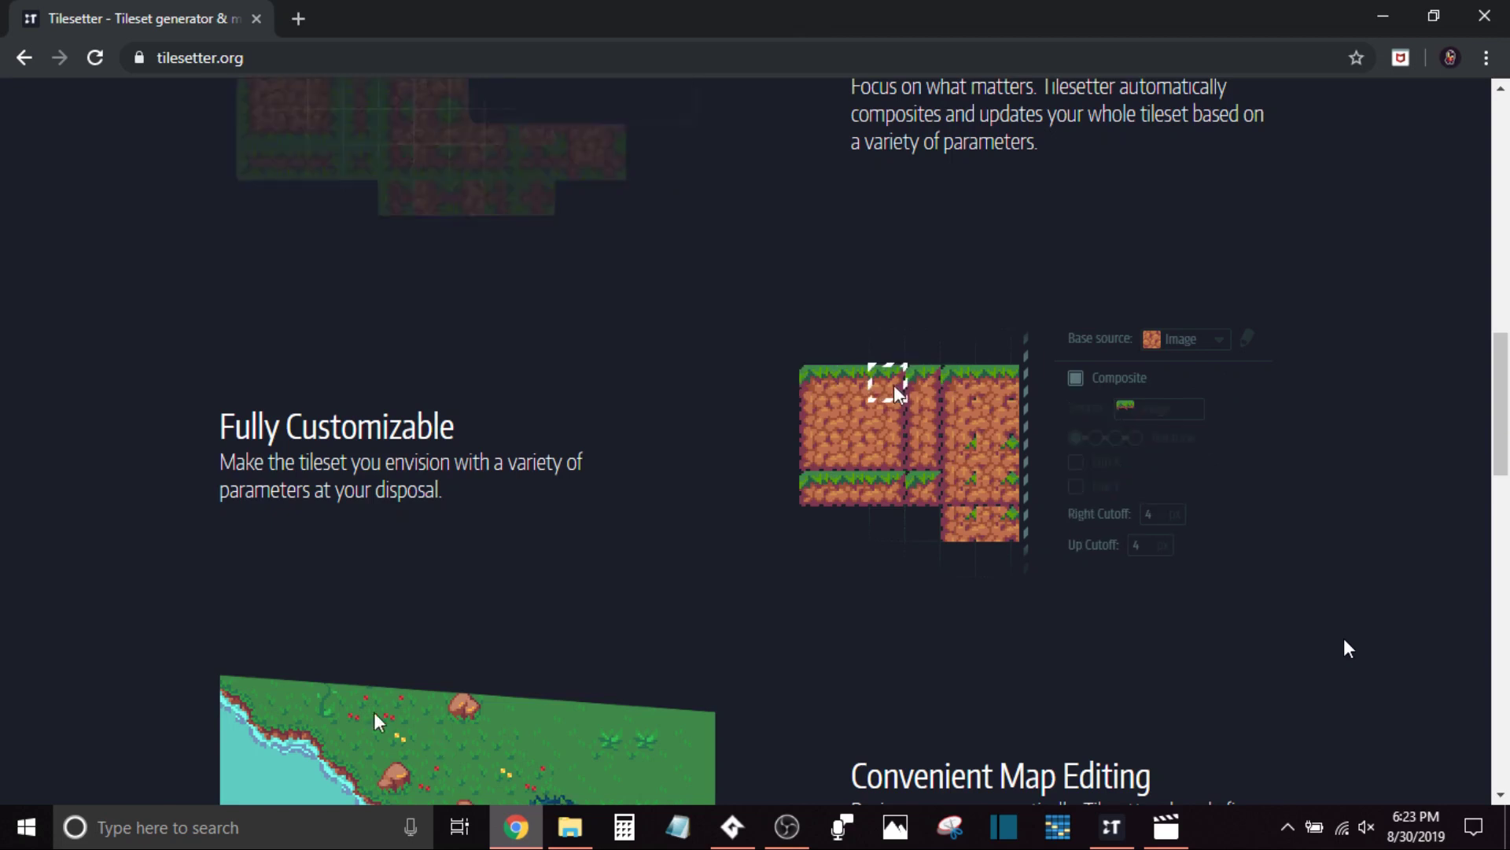
scroll(1344, 640, "down", 5)
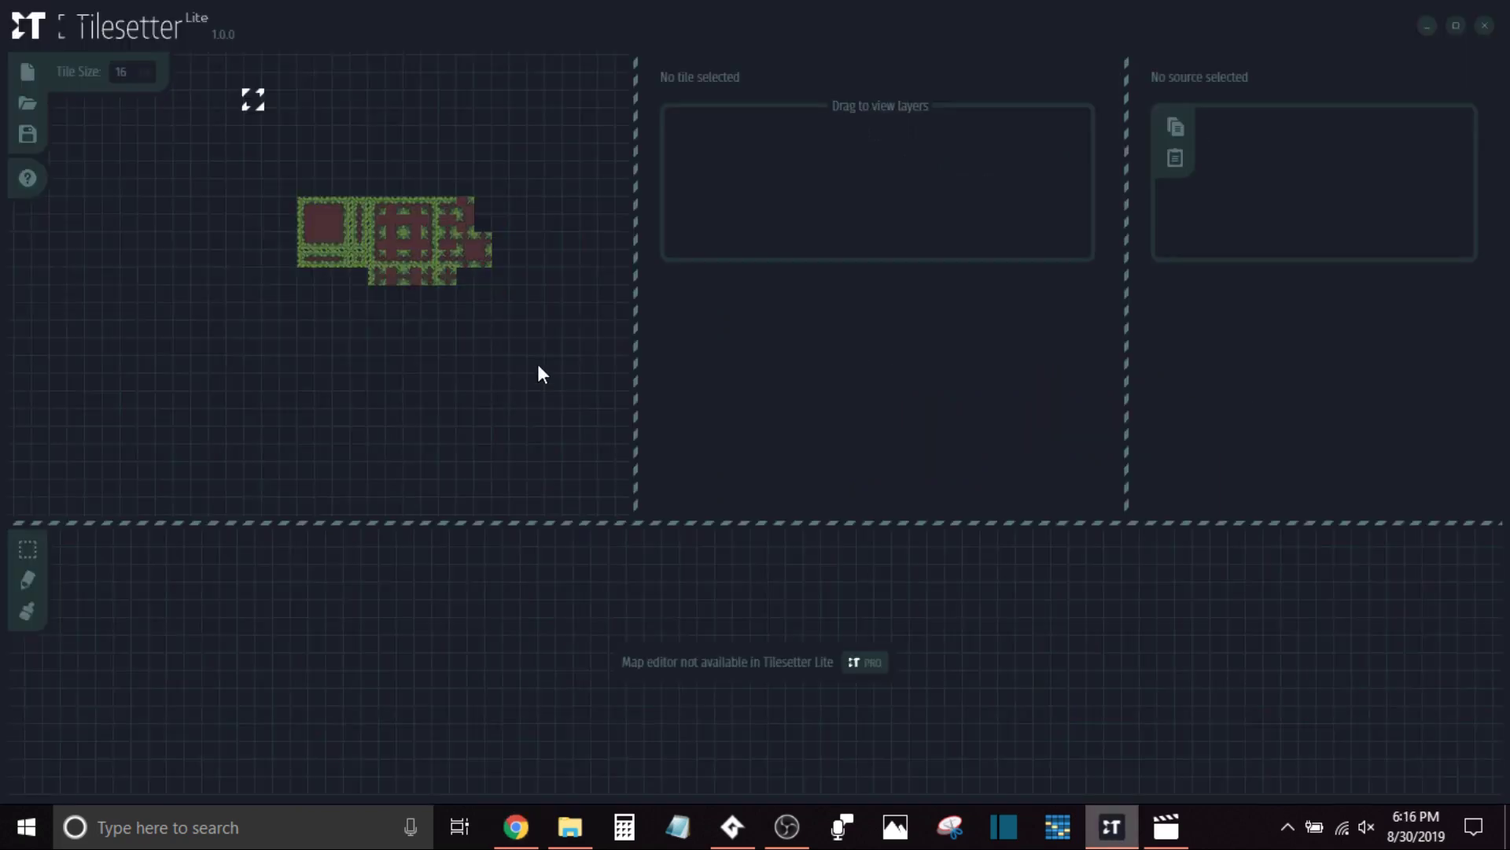
left_click_drag(300, 204, 493, 285)
Export the selected tiles as image tileset_1_export in Pictures > Tilesetter Images
right_click(429, 240)
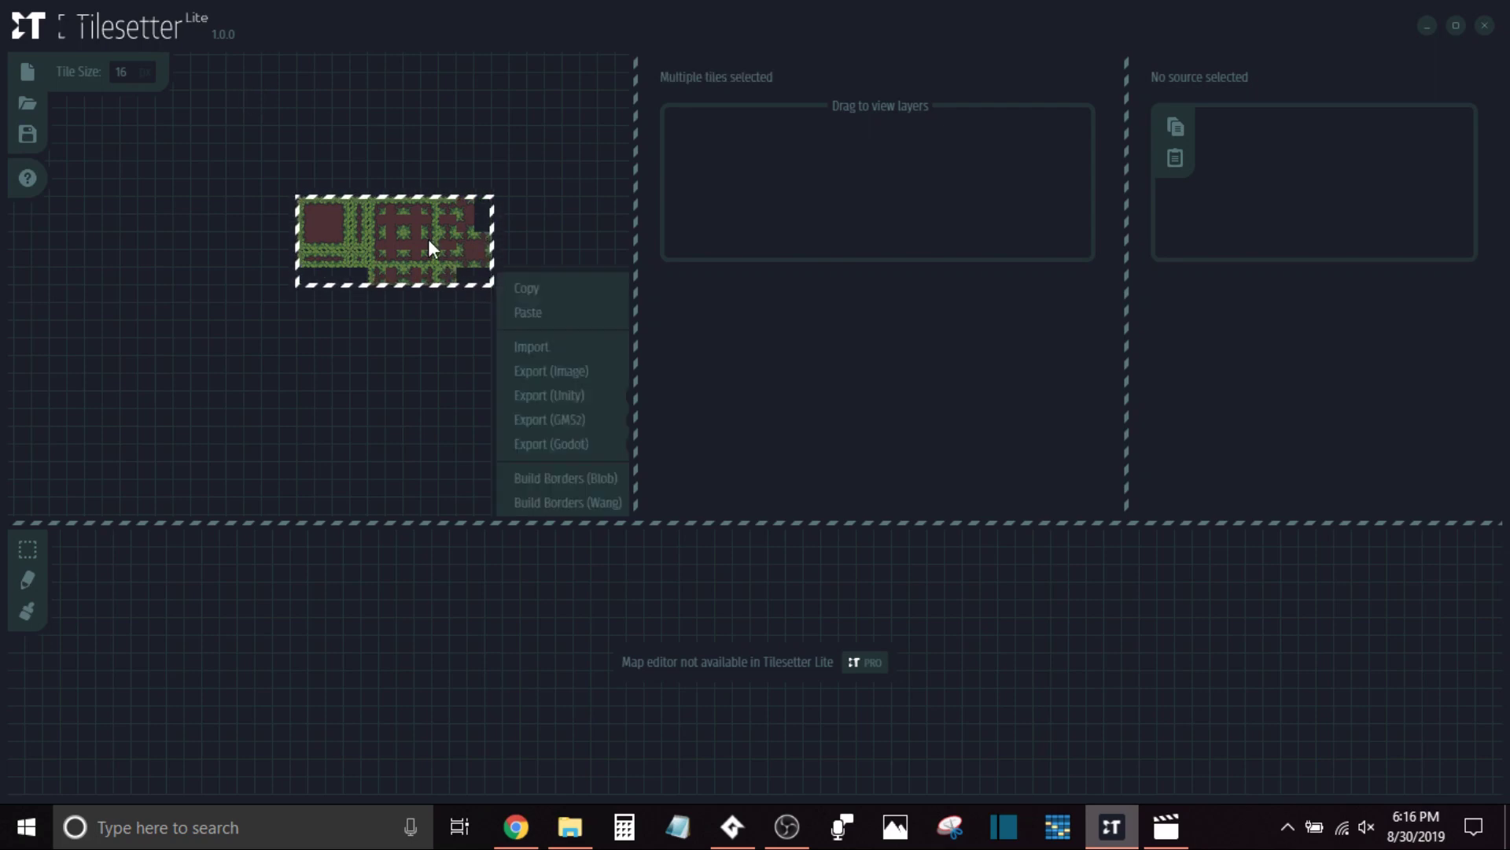
left_click(582, 376)
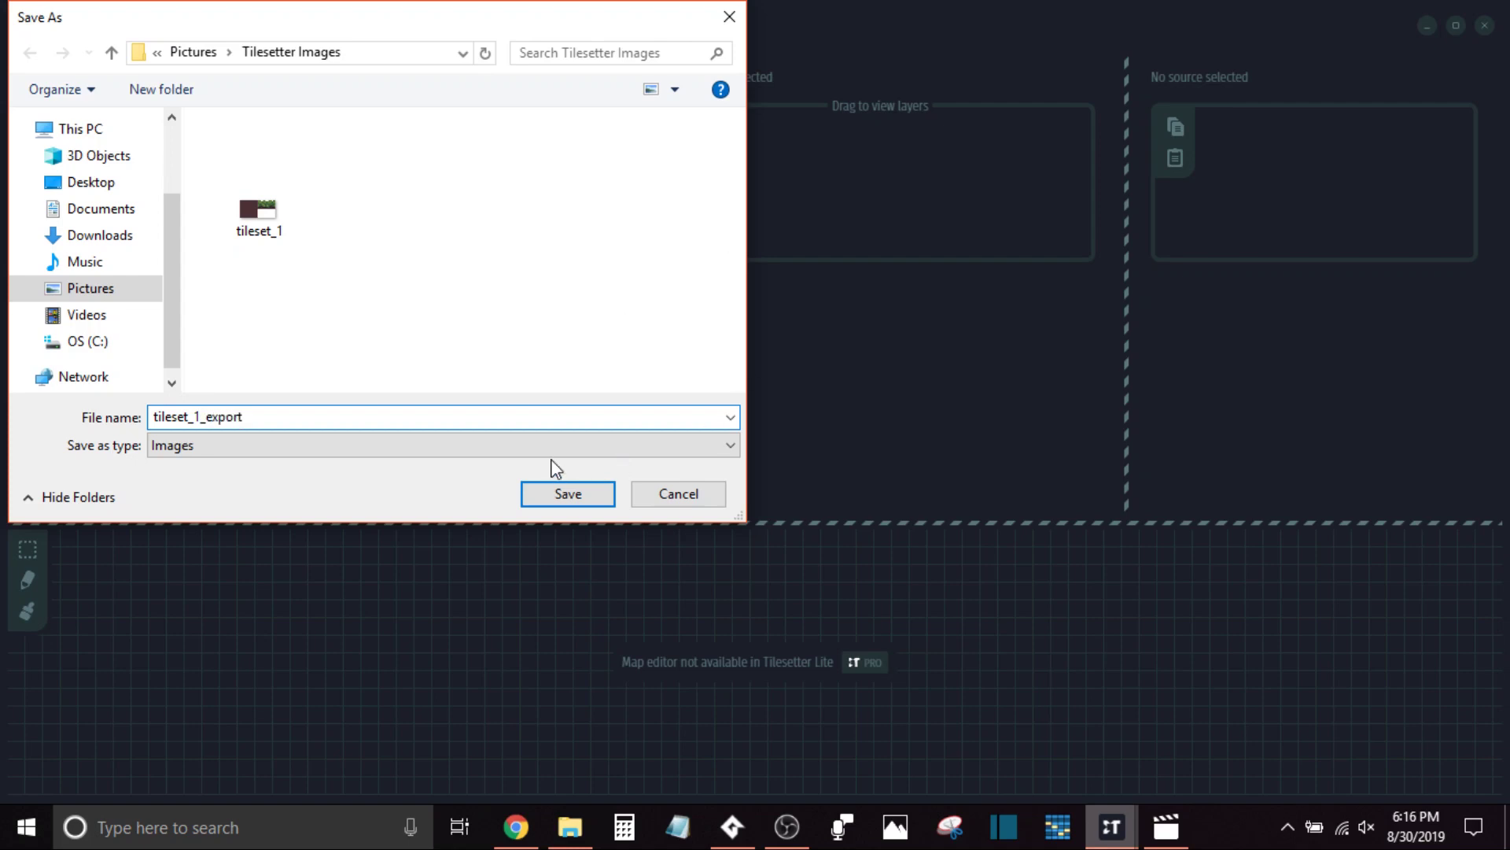
left_click(567, 495)
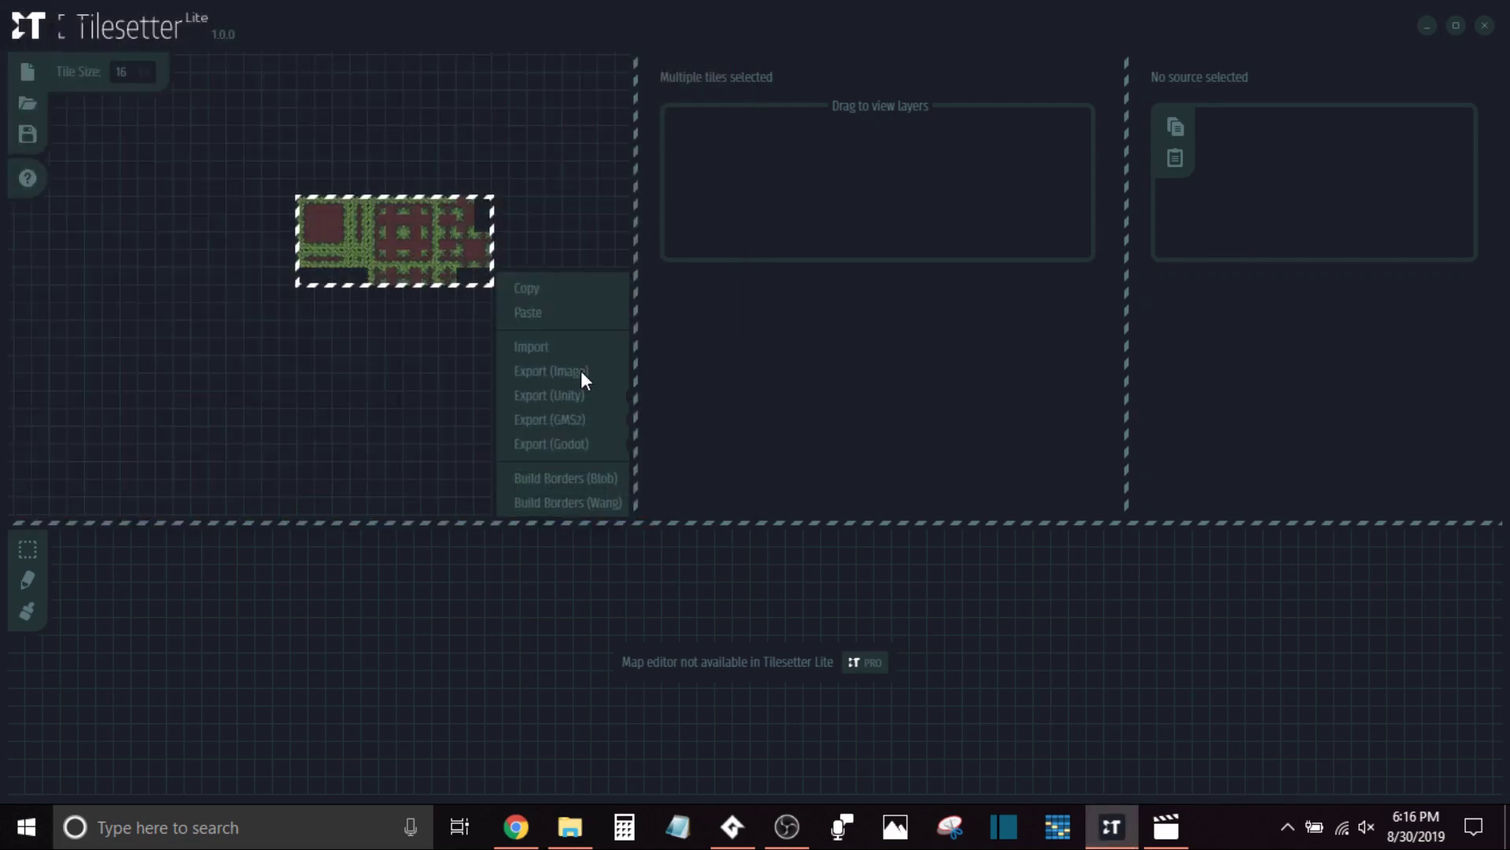
Close sprite0's image and properties editors in GameMaker Studio 2
left_click(735, 830)
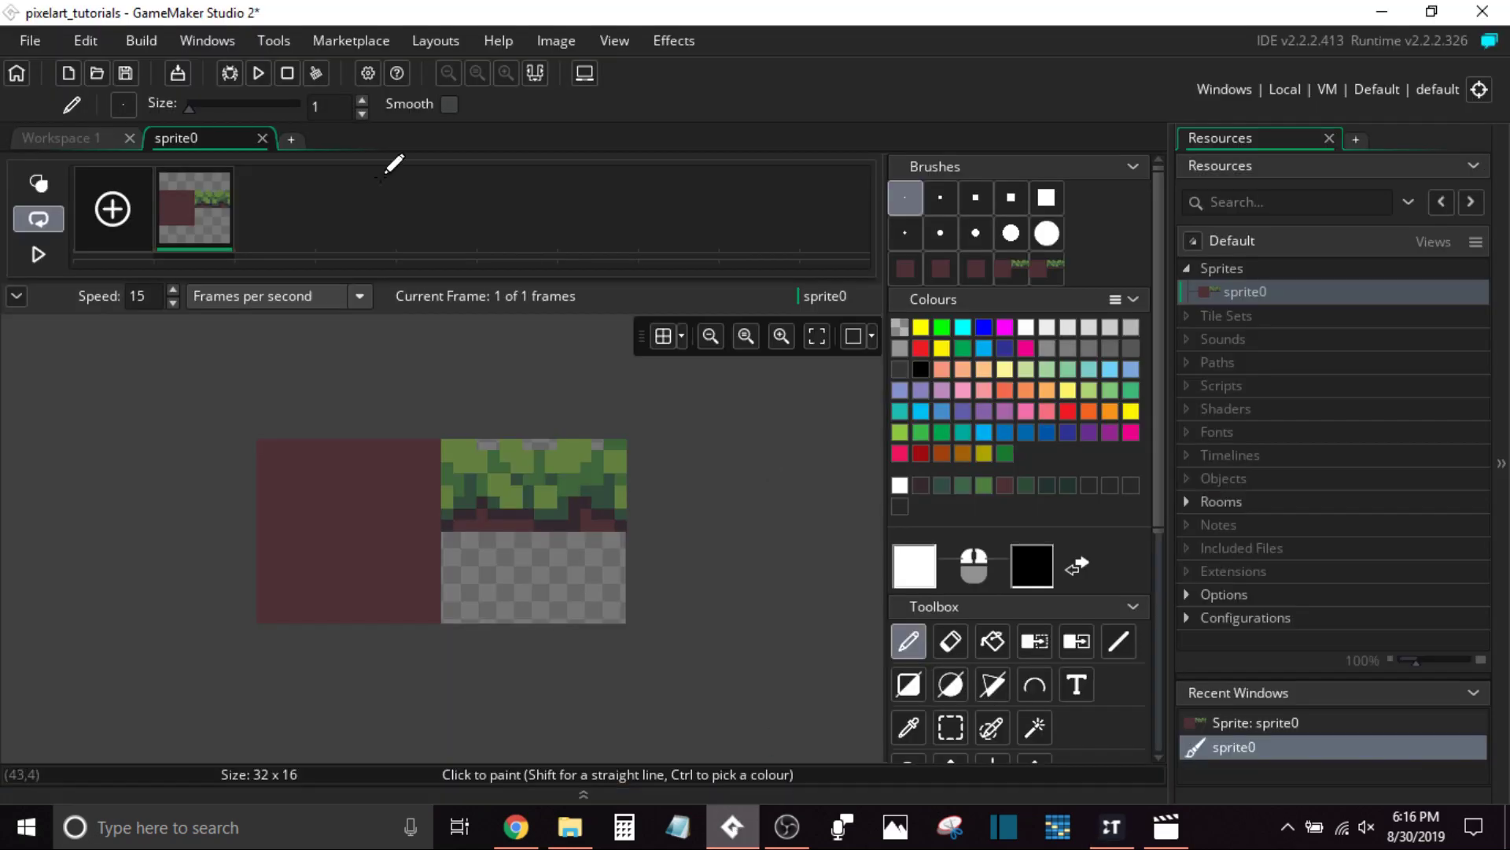
left_click(262, 139)
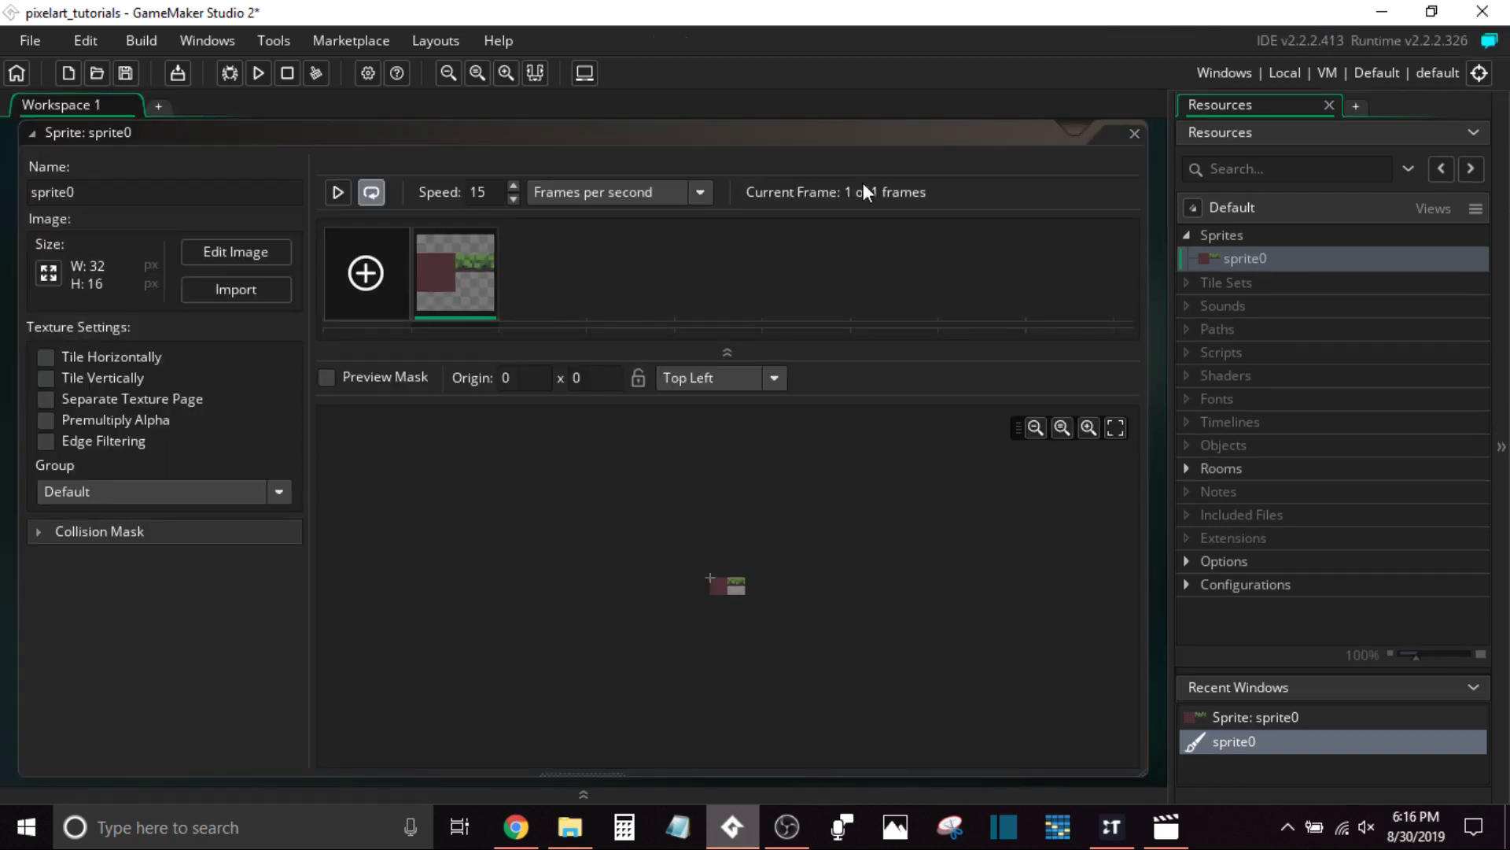
left_click(1133, 134)
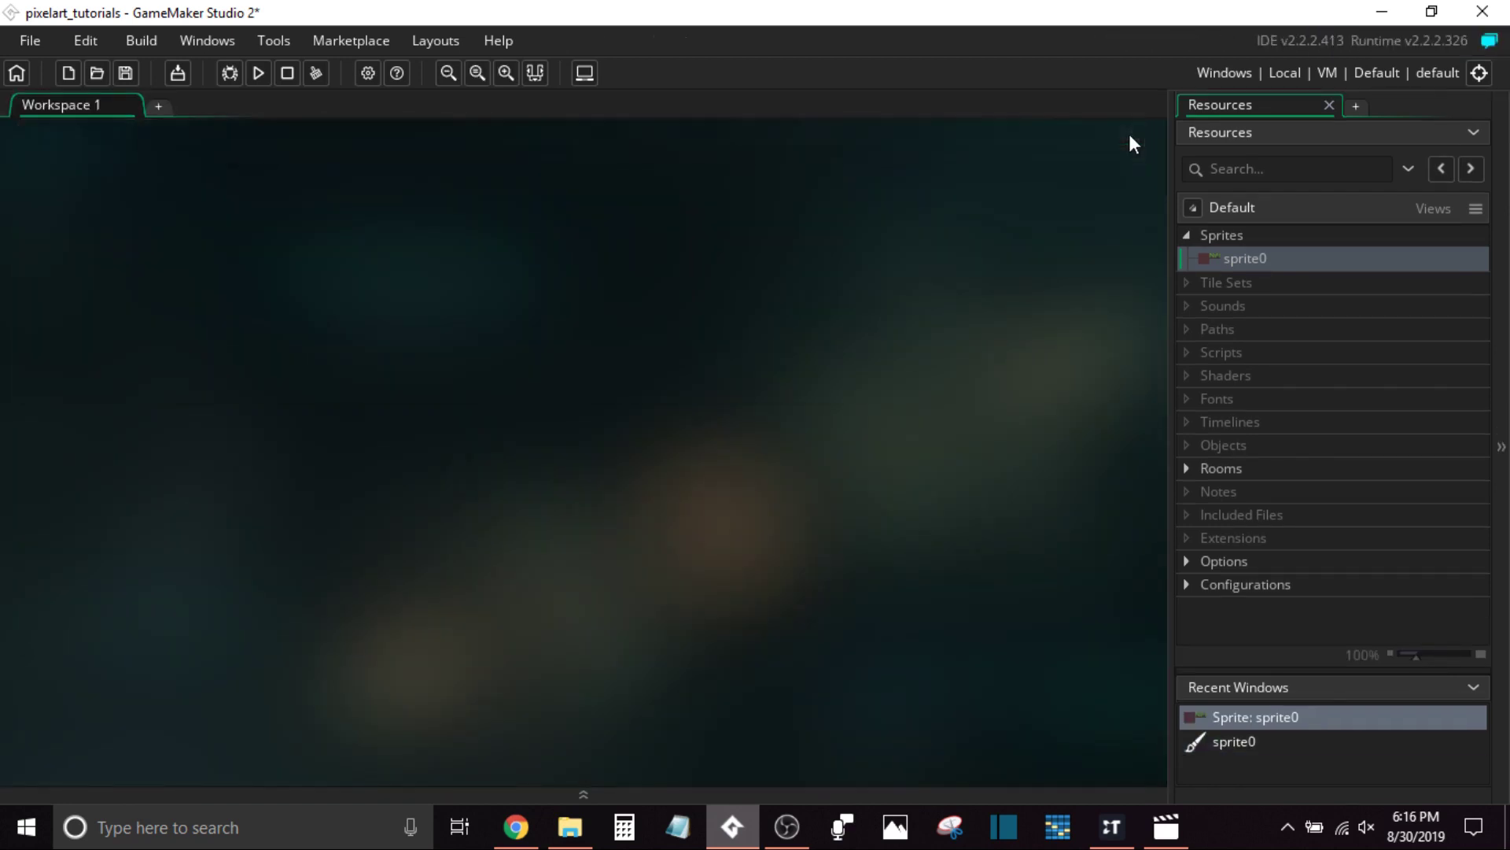
Create a new sprite and import tileset_1_export into it
right_click(1239, 237)
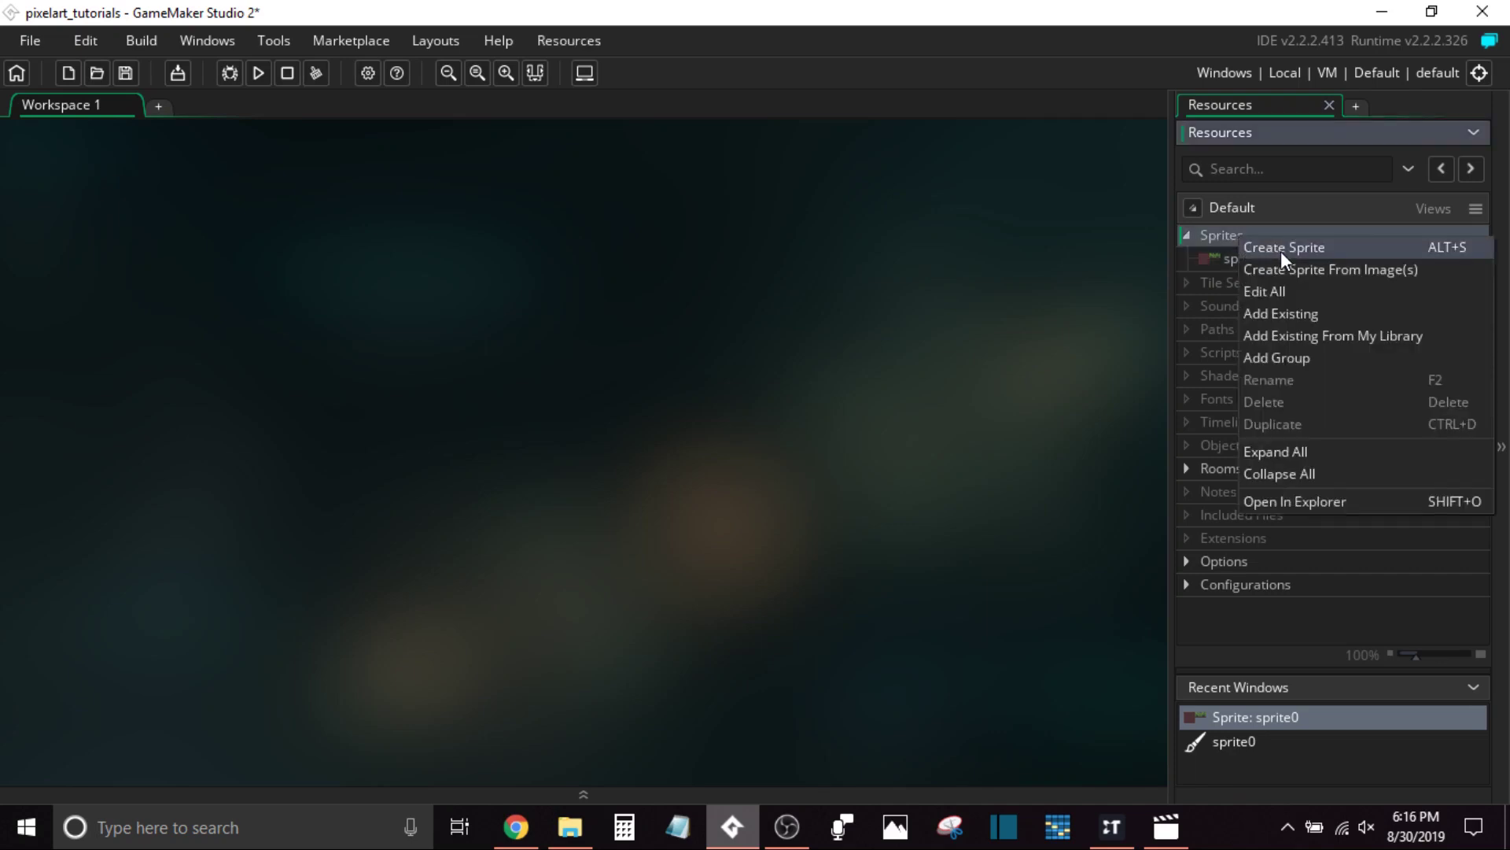
left_click(1281, 249)
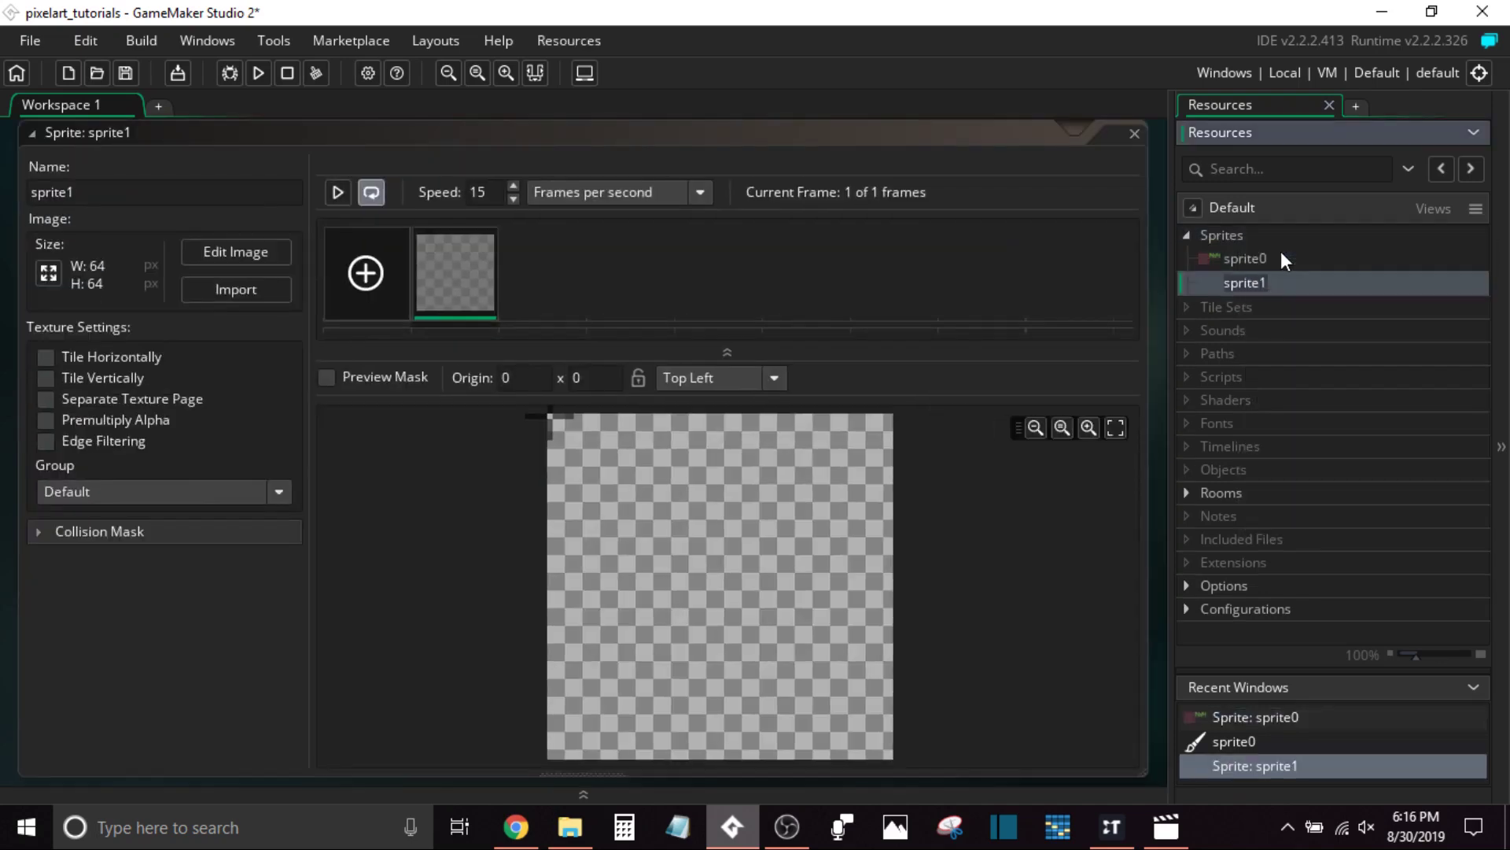
left_click(248, 286)
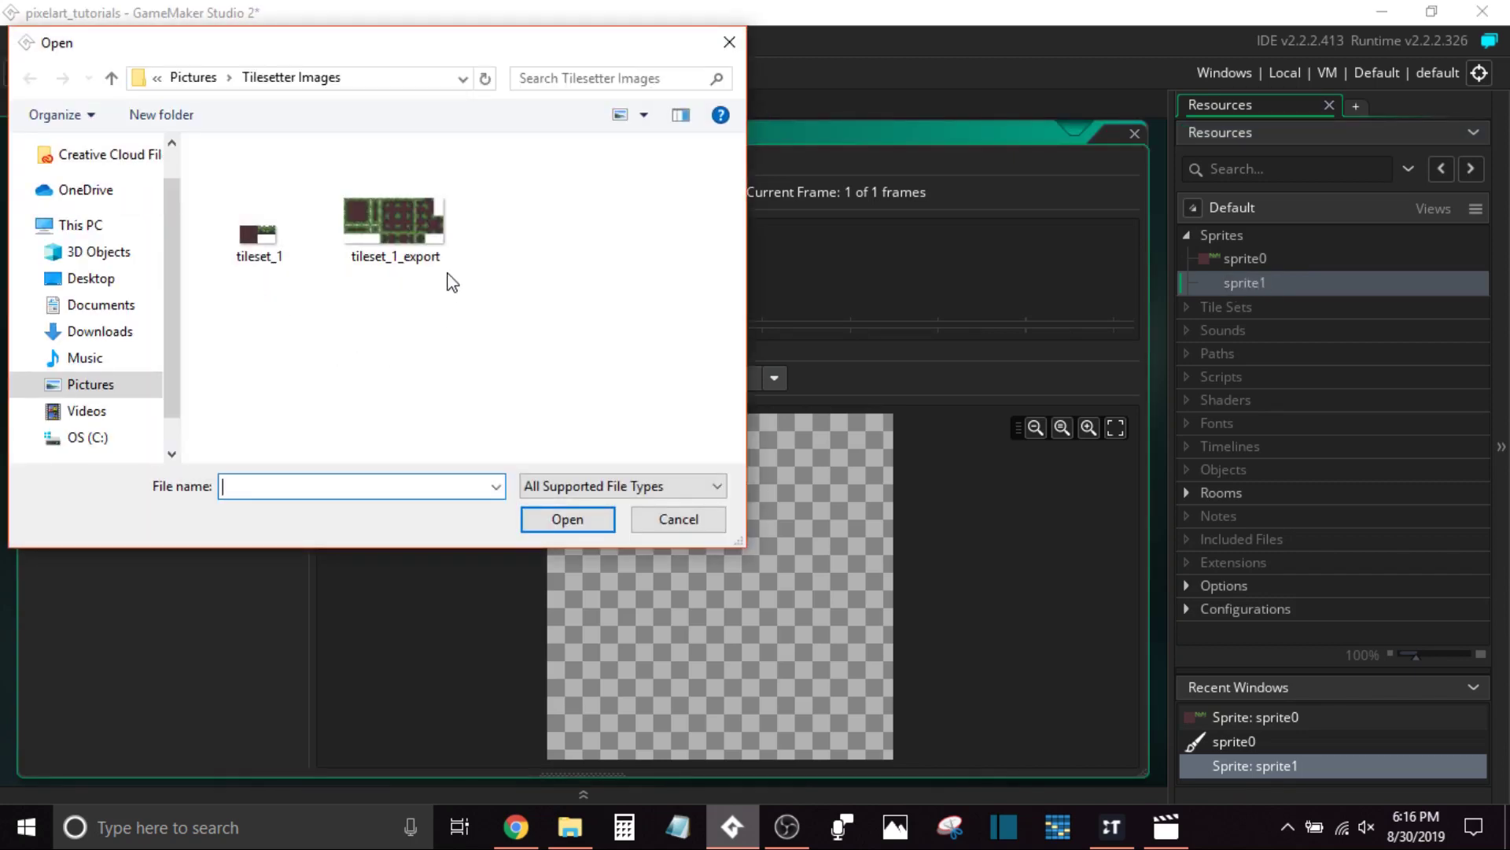
left_click(425, 237)
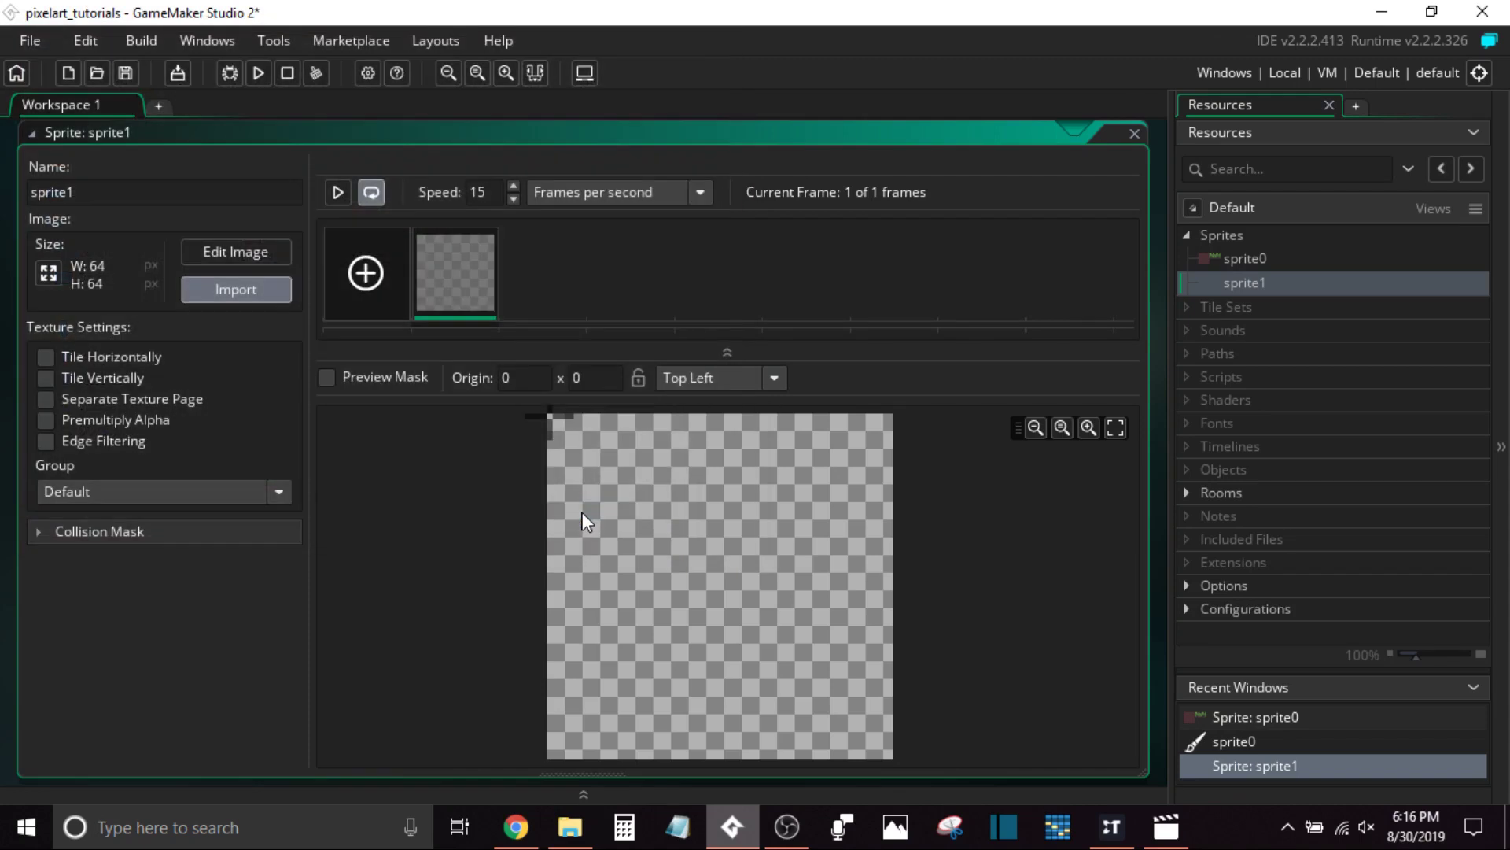
left_click(855, 459)
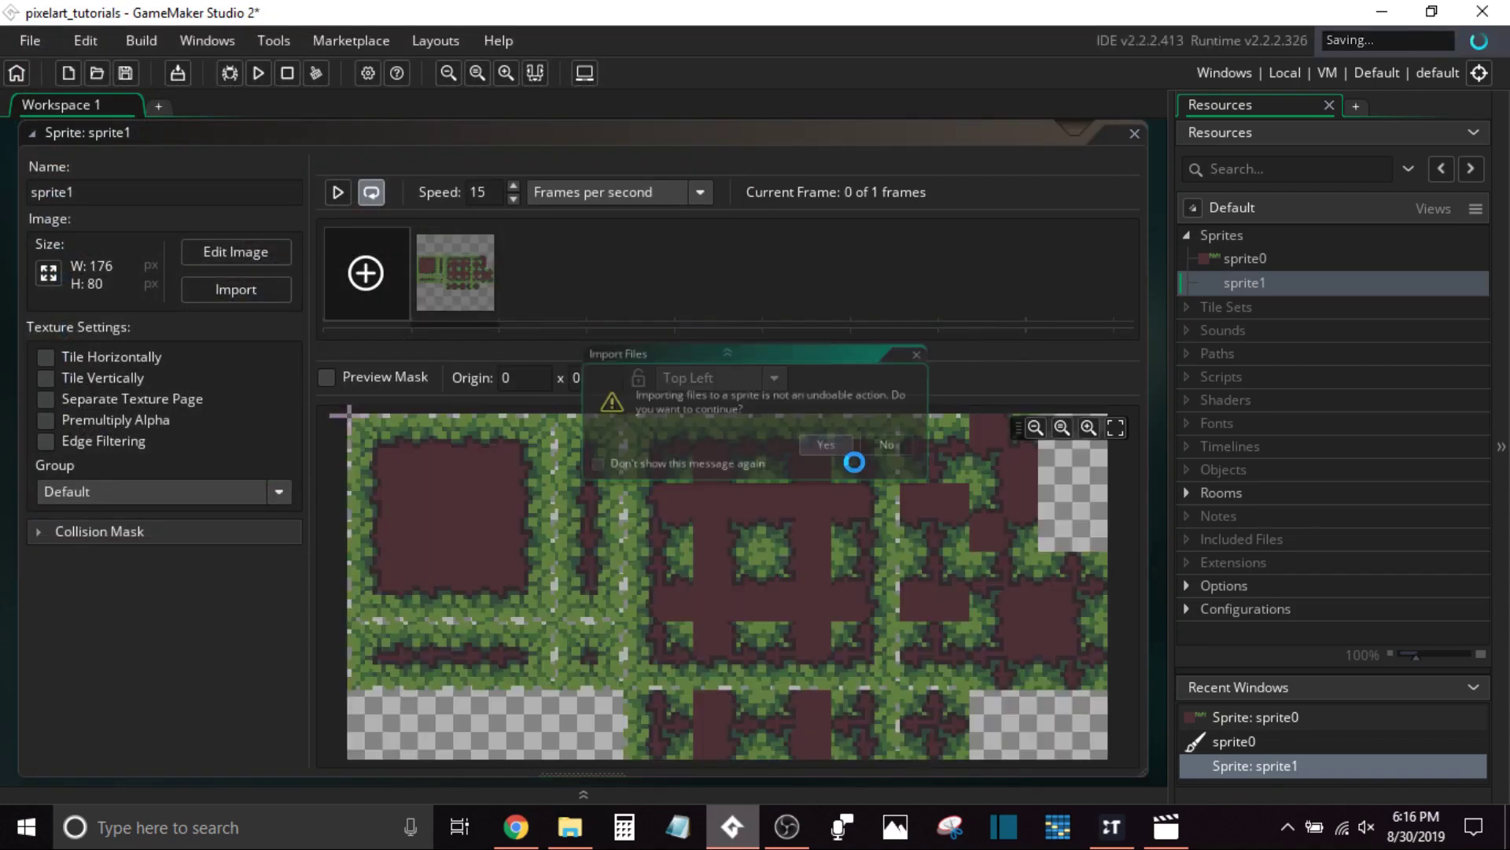
Open sprite1 in the image editor and zoom out to show the full 176x80 tileset
left_click(252, 253)
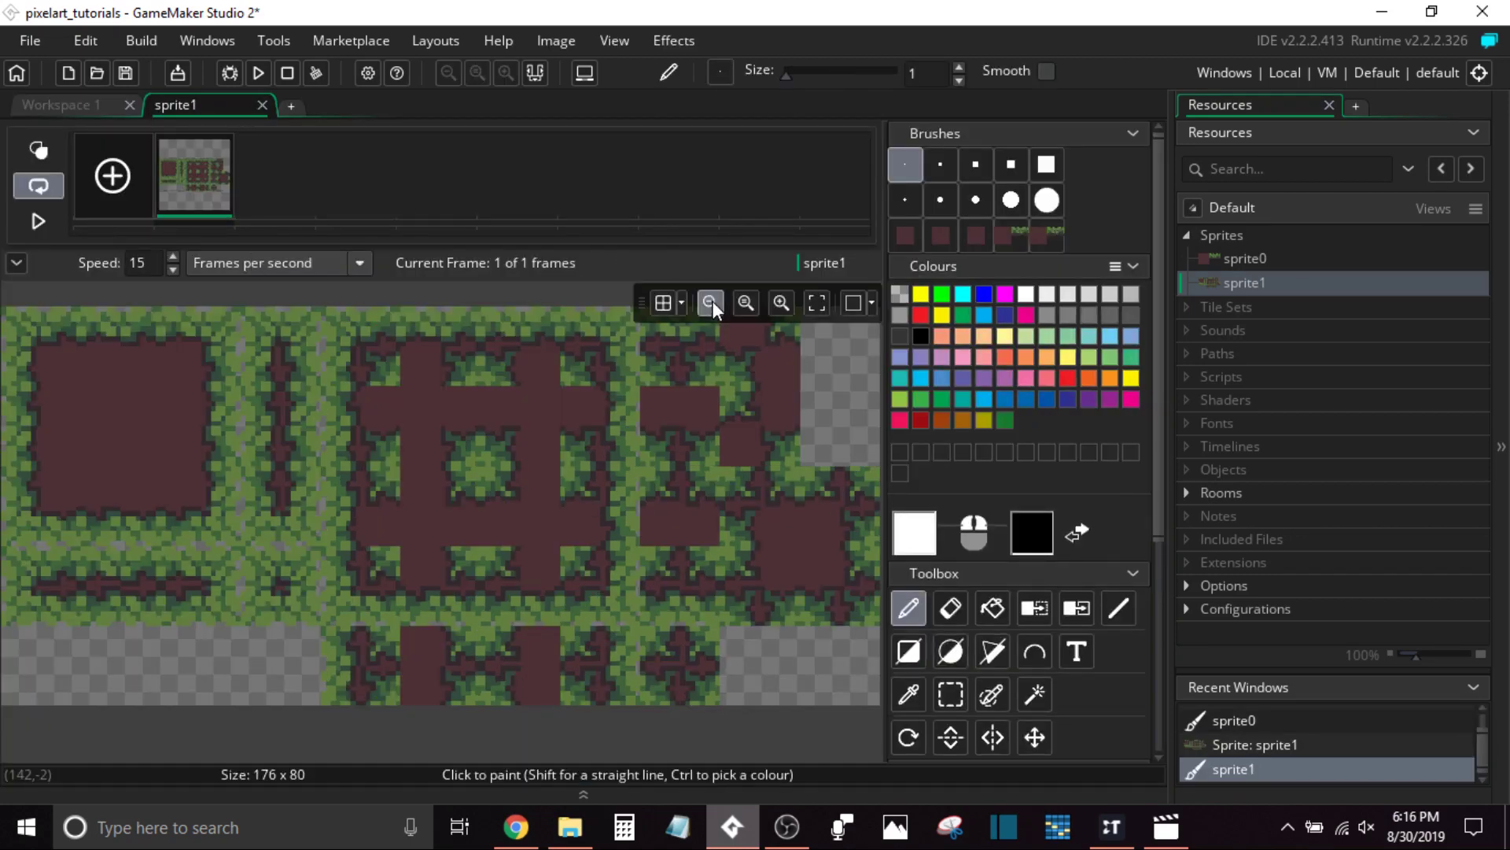
left_click(711, 301)
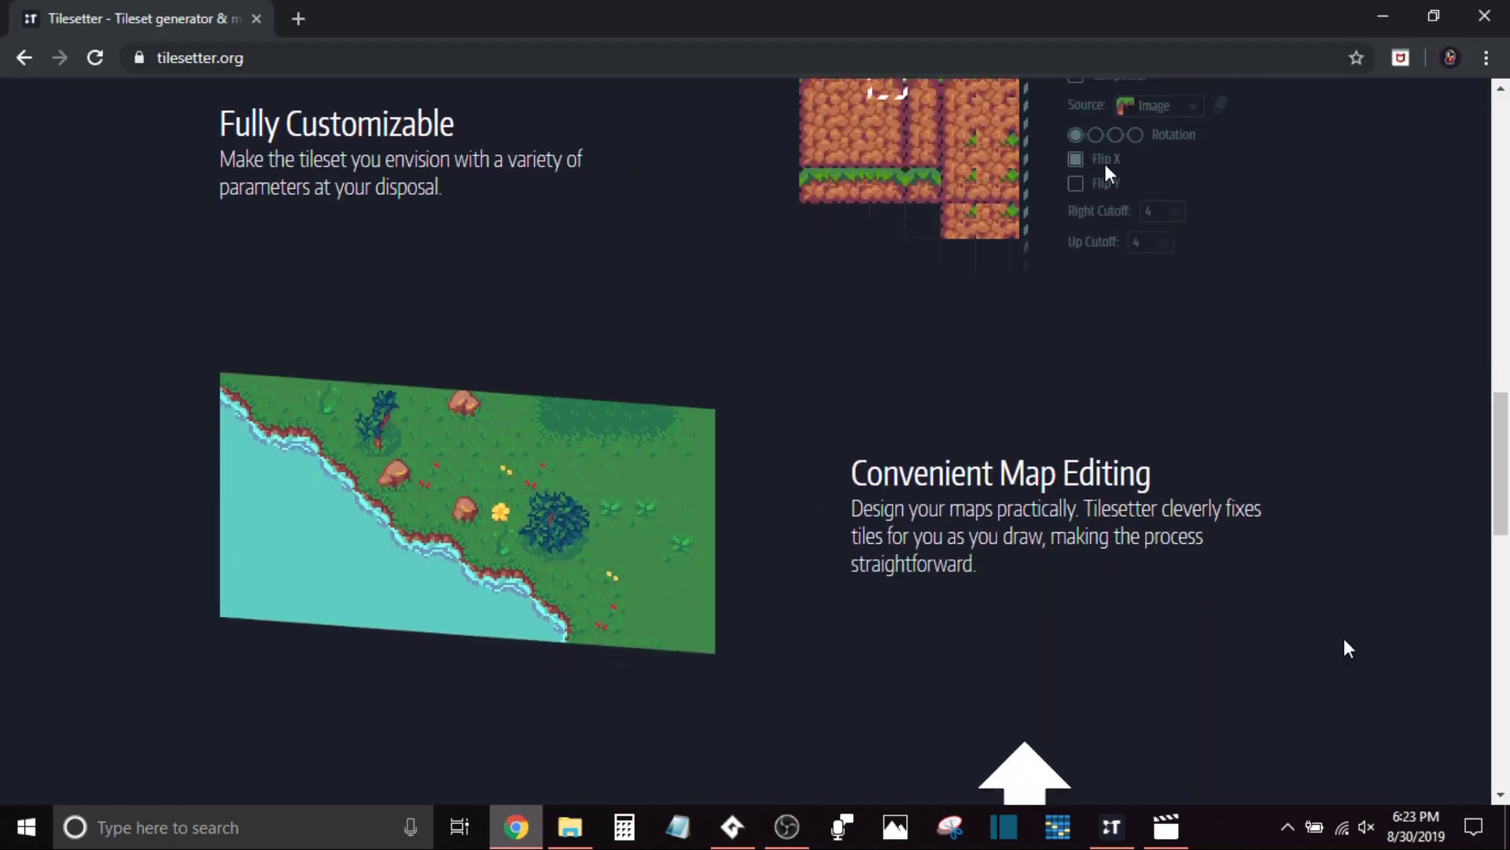
scroll(1344, 639, "down", 2)
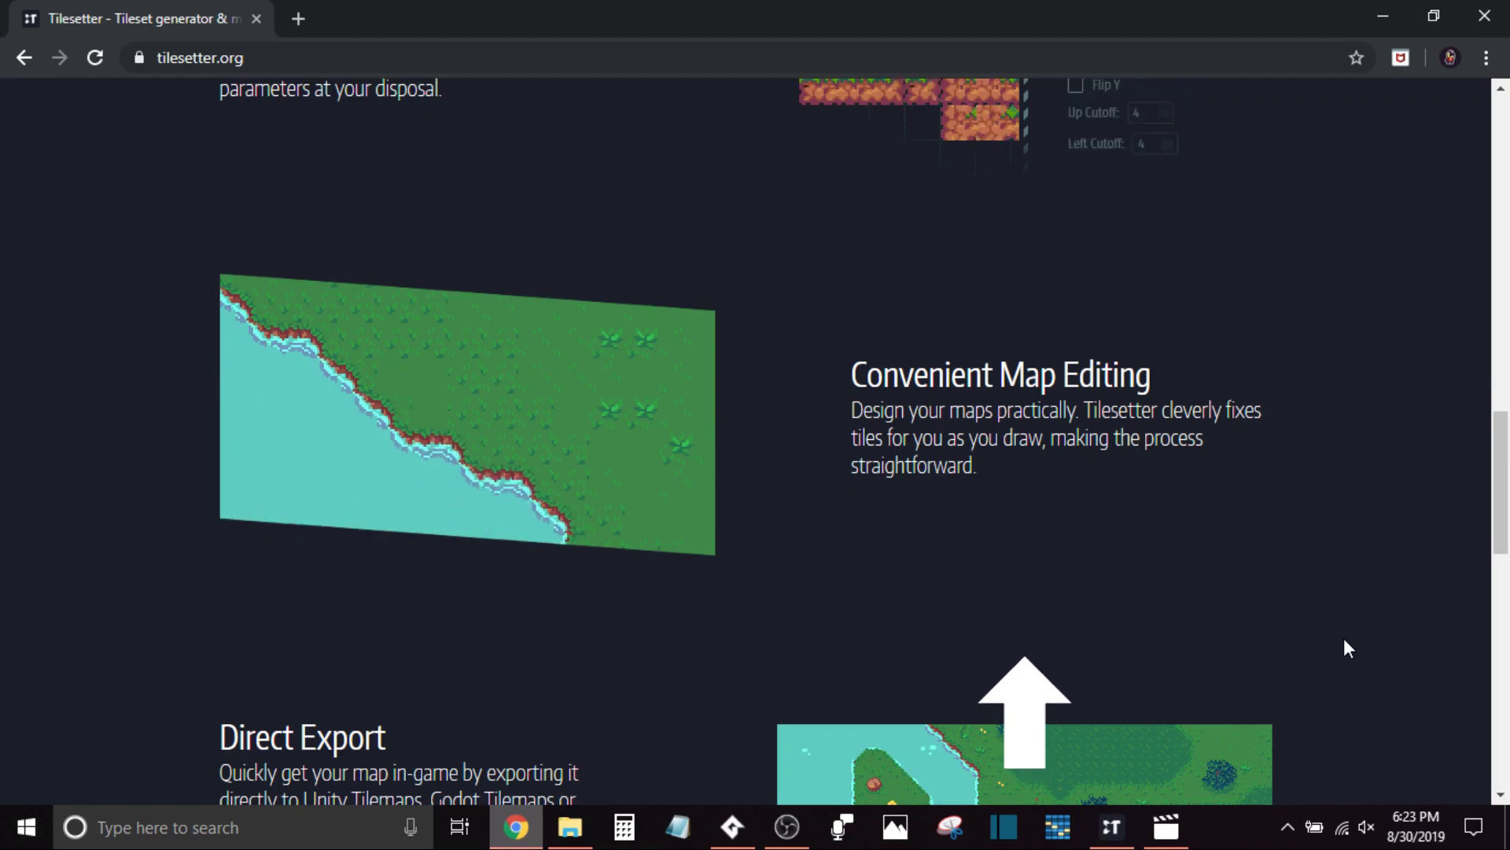
Scroll to the Free vs $12.99 comparison and follow Learn more to Downloads
scroll(1344, 639, "down", 15)
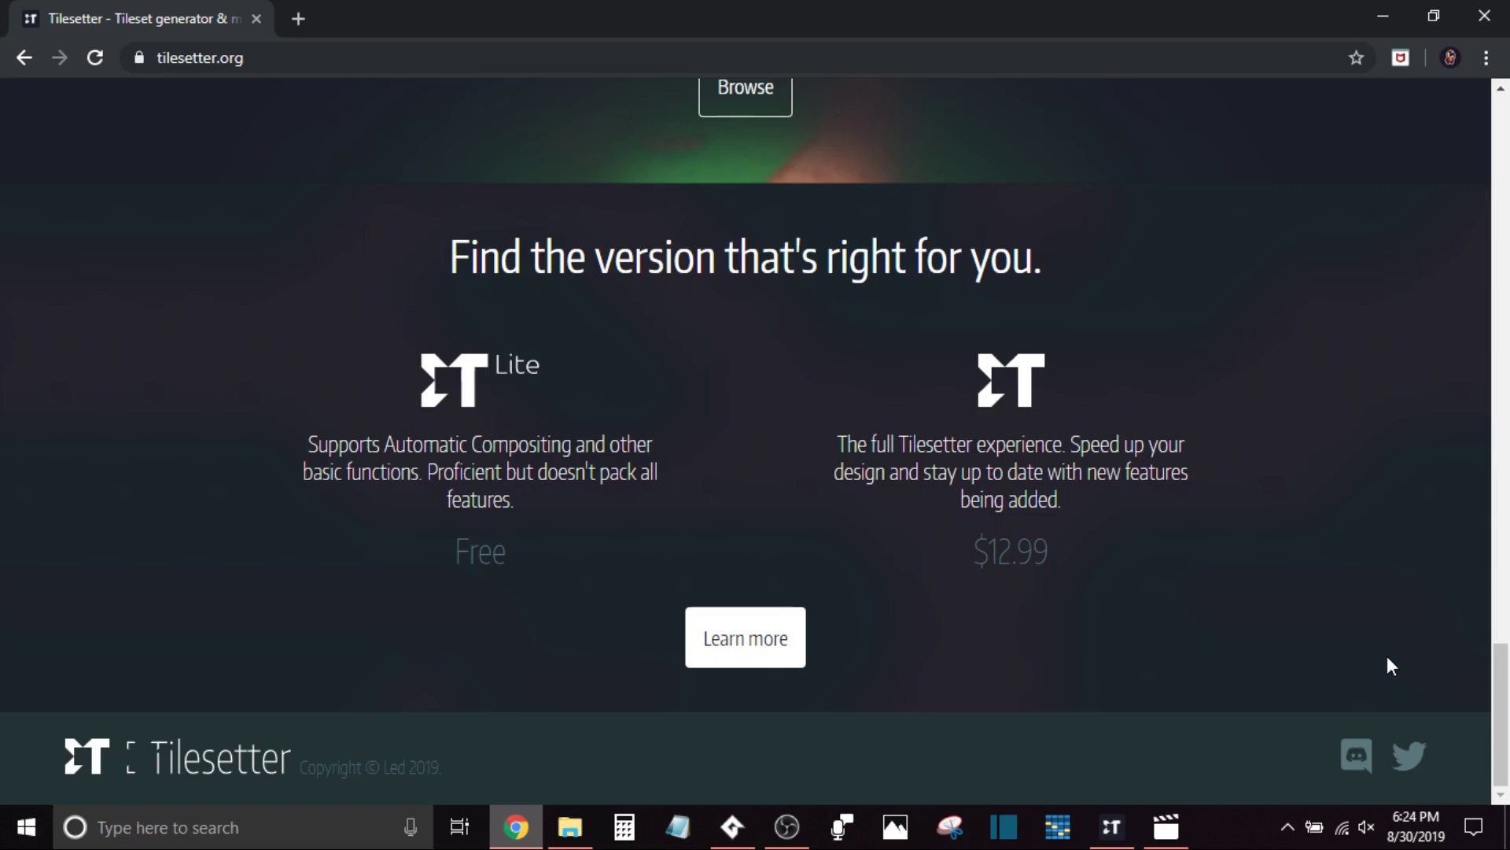
left_click(761, 650)
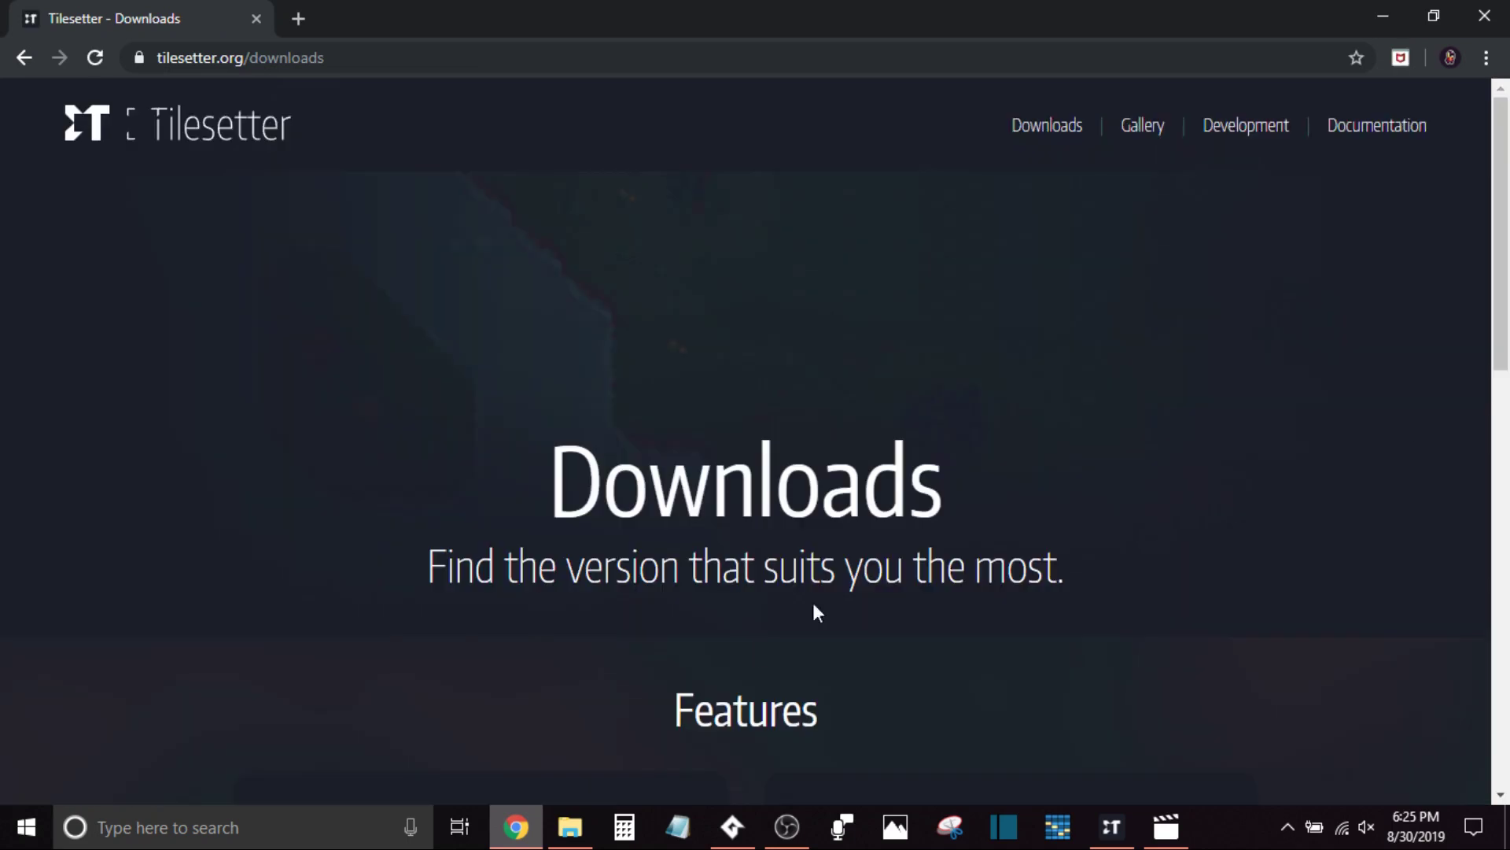
Scroll the downloads page to compare Tilesetter Lite's two features with the full $12.99 version
scroll(1442, 490, "down", 7)
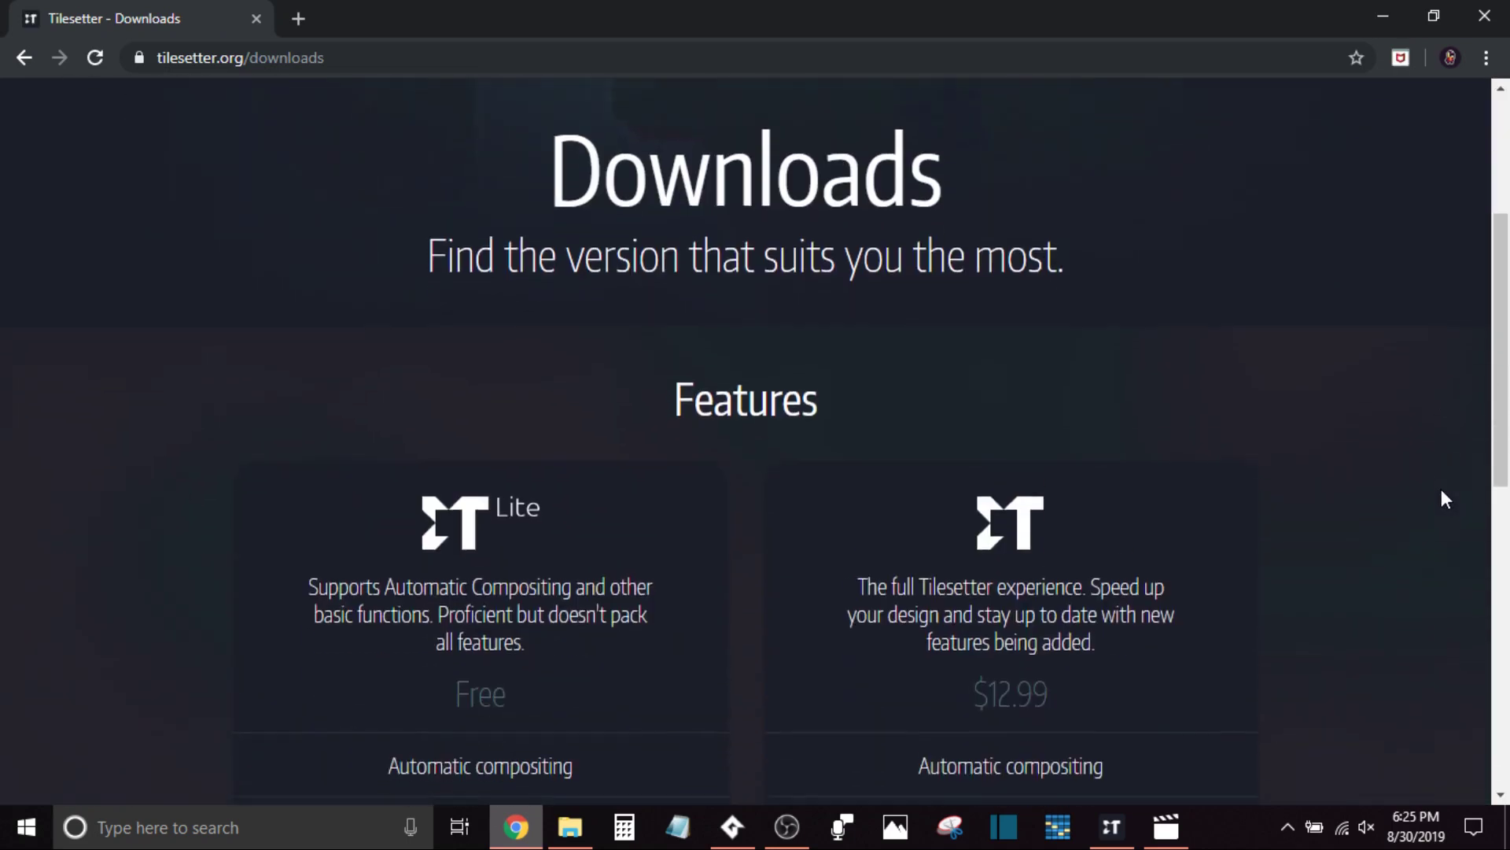
scroll(1442, 490, "down", 1)
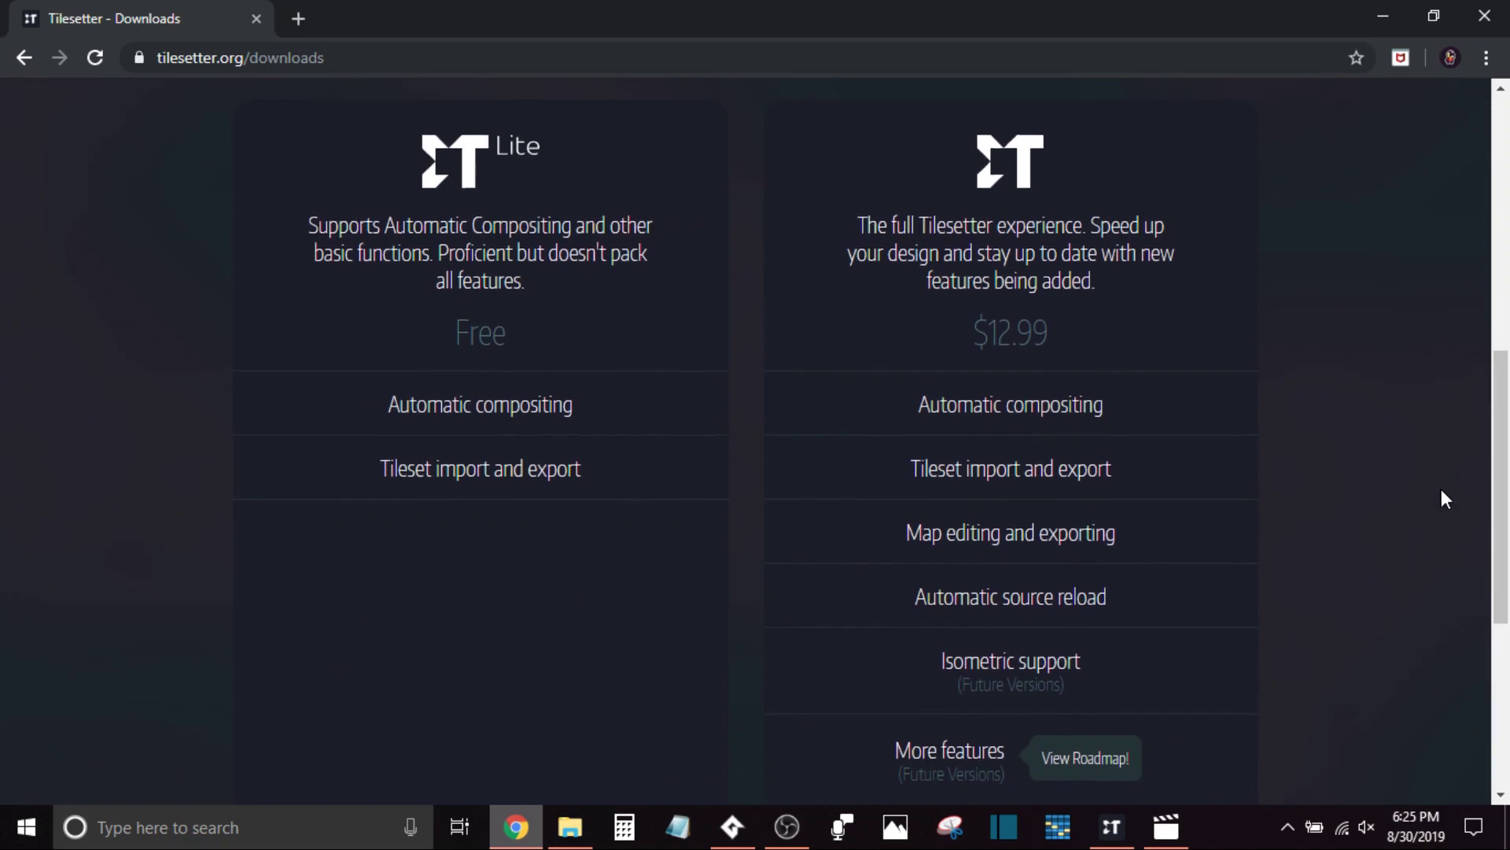
scroll(1445, 499, "up", 1)
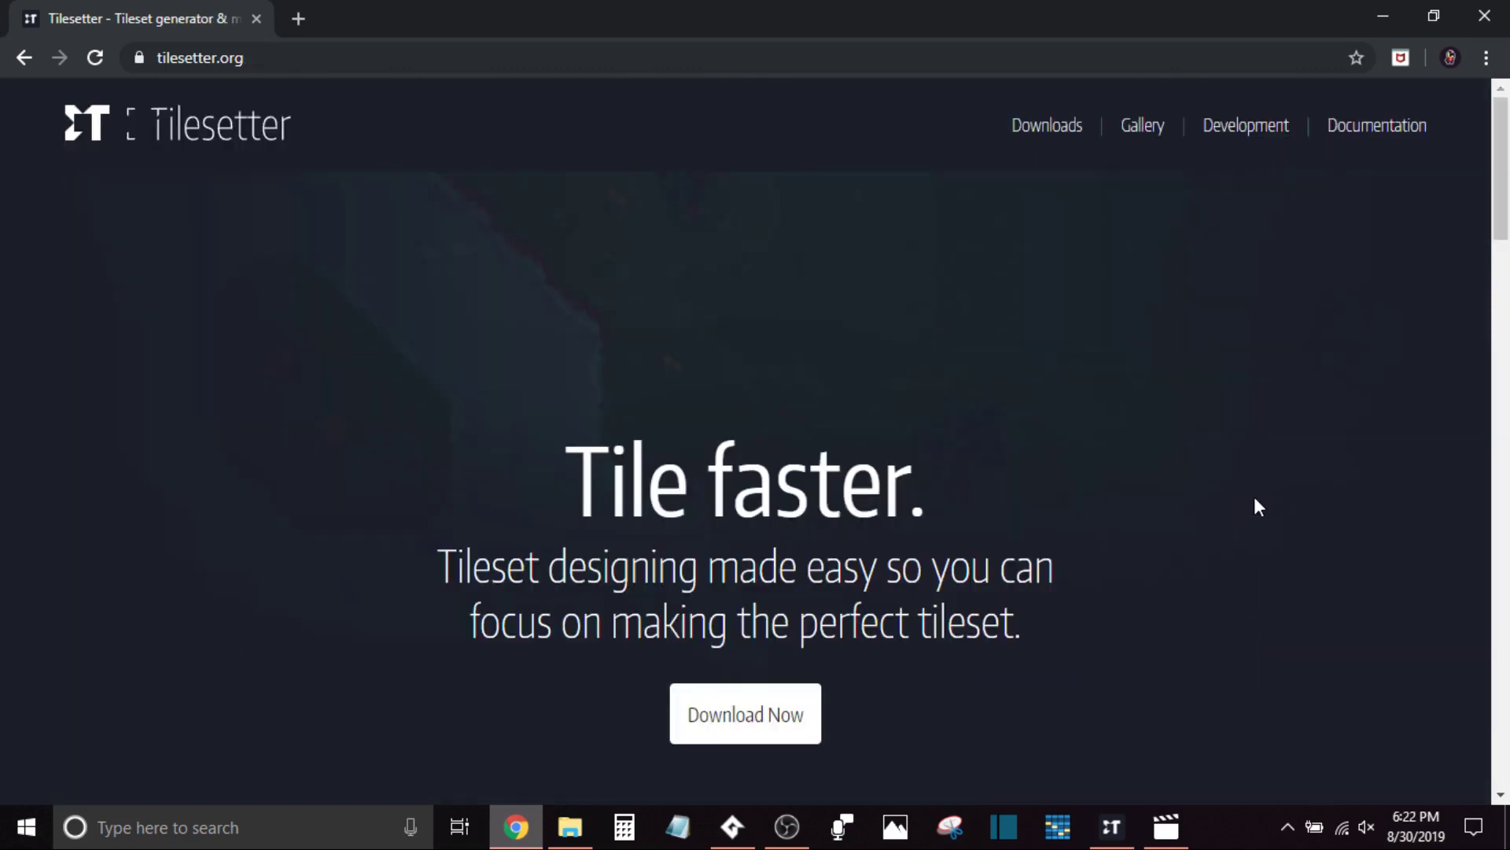
Scroll the tilesetter.org homepage past Smart Tilesets to the Automatic Compositing and Fully Customizable sections
scroll(1254, 498, "down", 3)
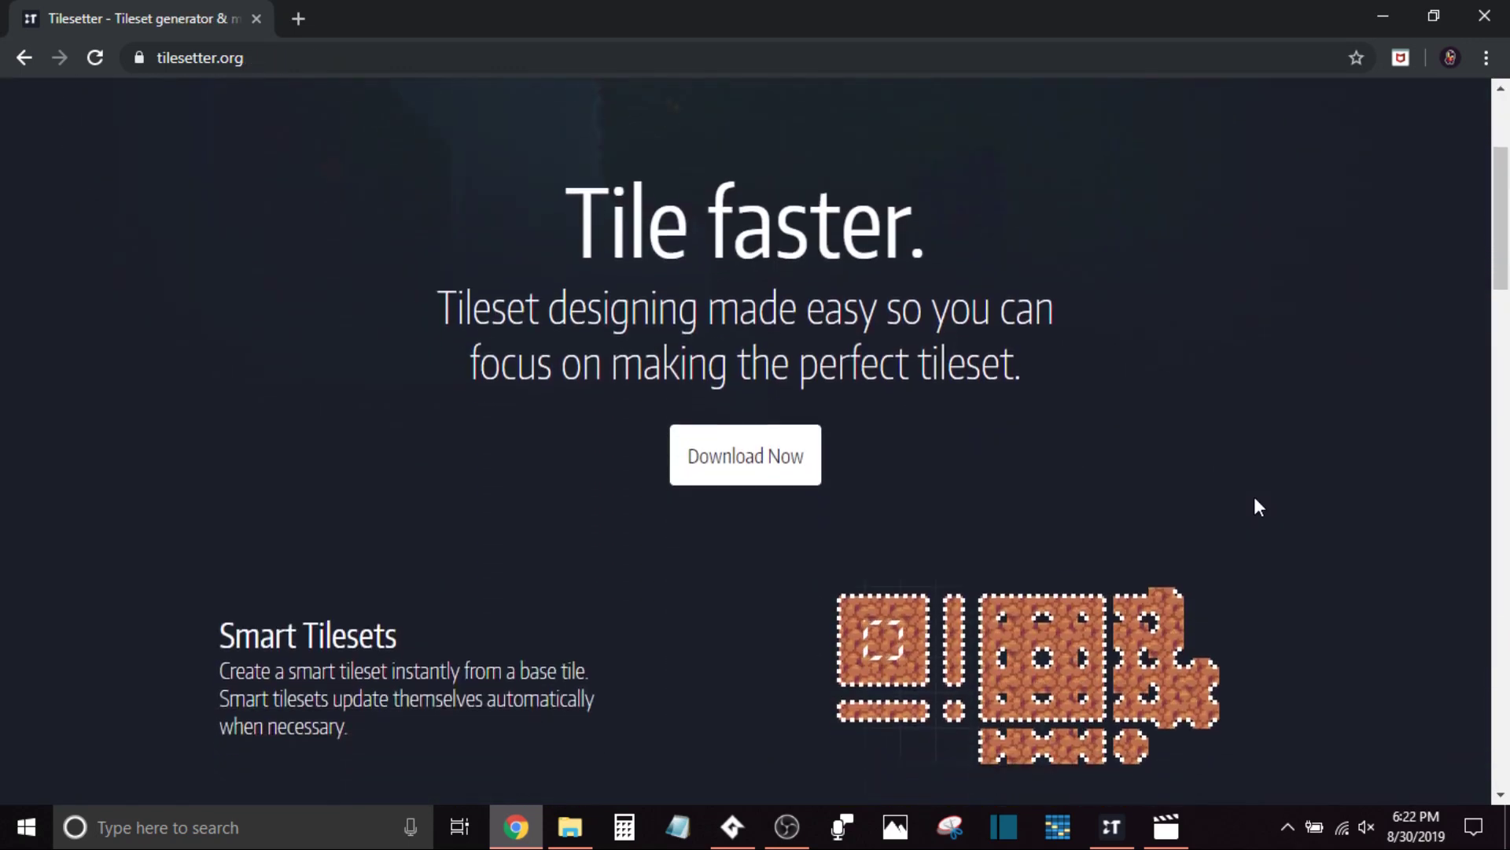
scroll(1254, 497, "down", 2)
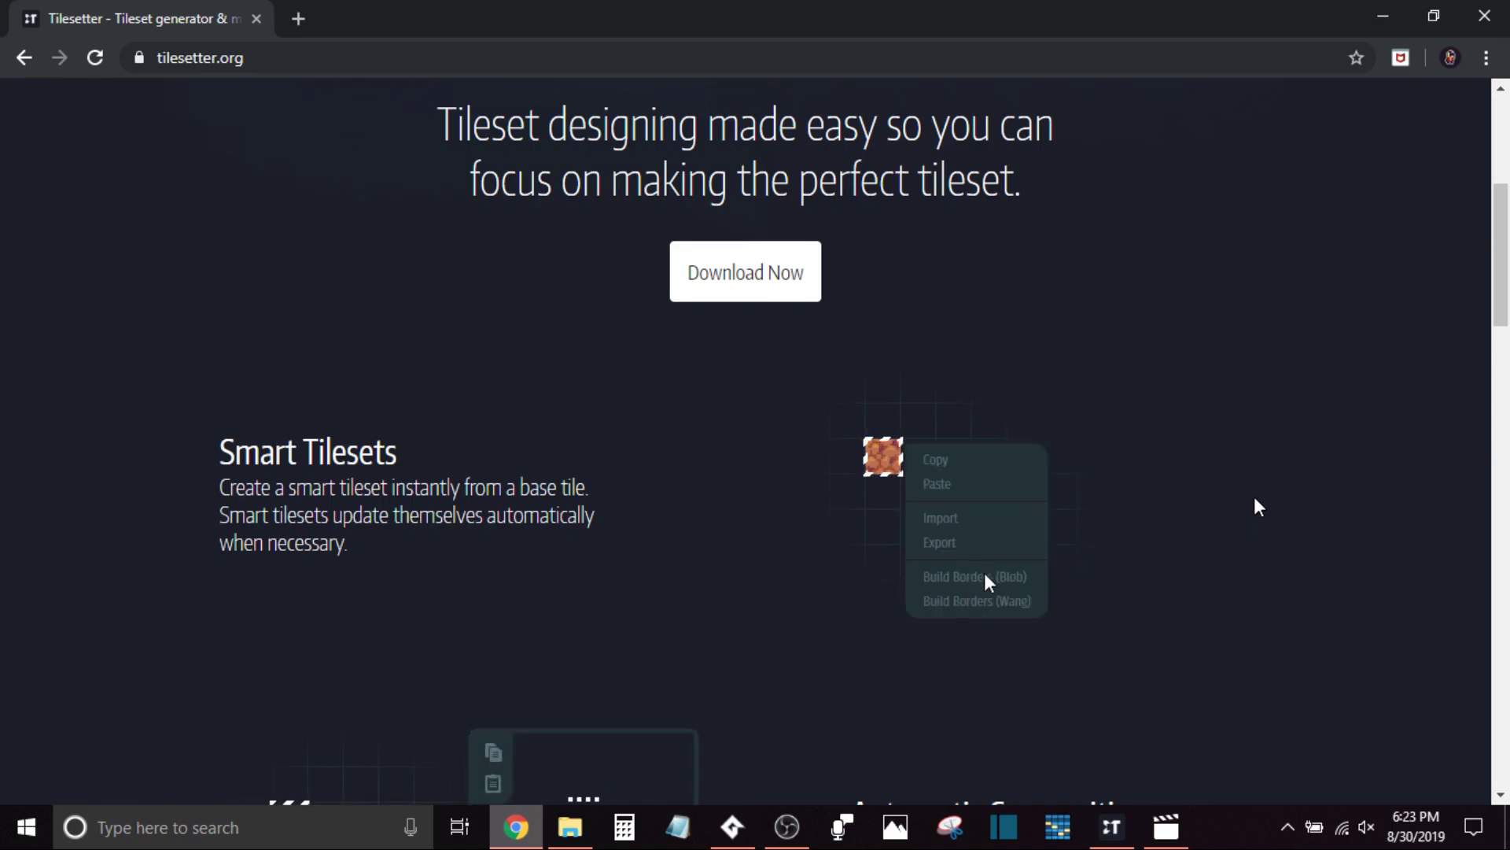
scroll(1254, 497, "down", 5)
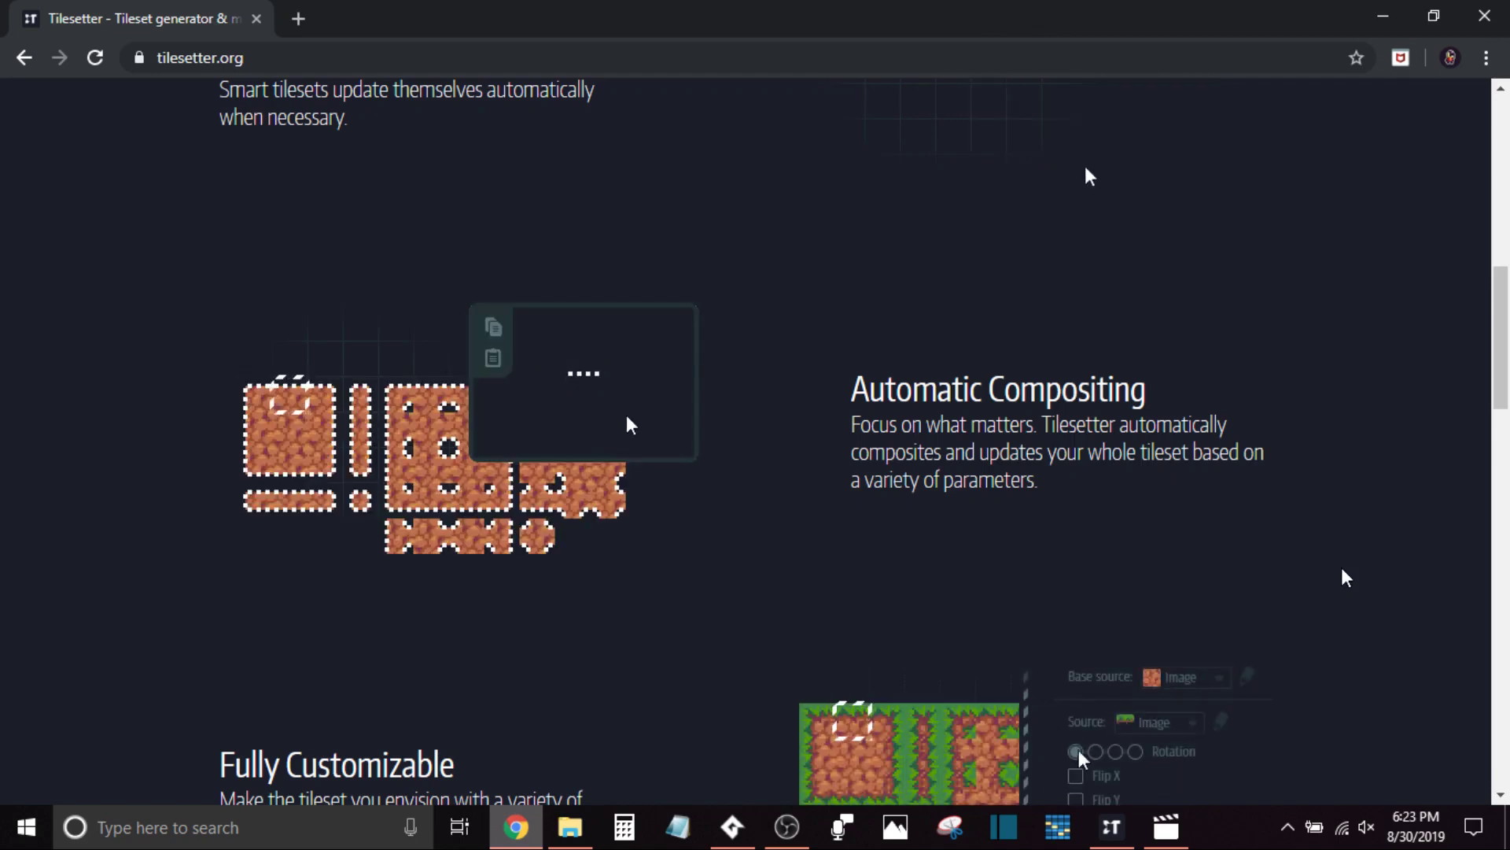
scroll(1346, 577, "down", 4)
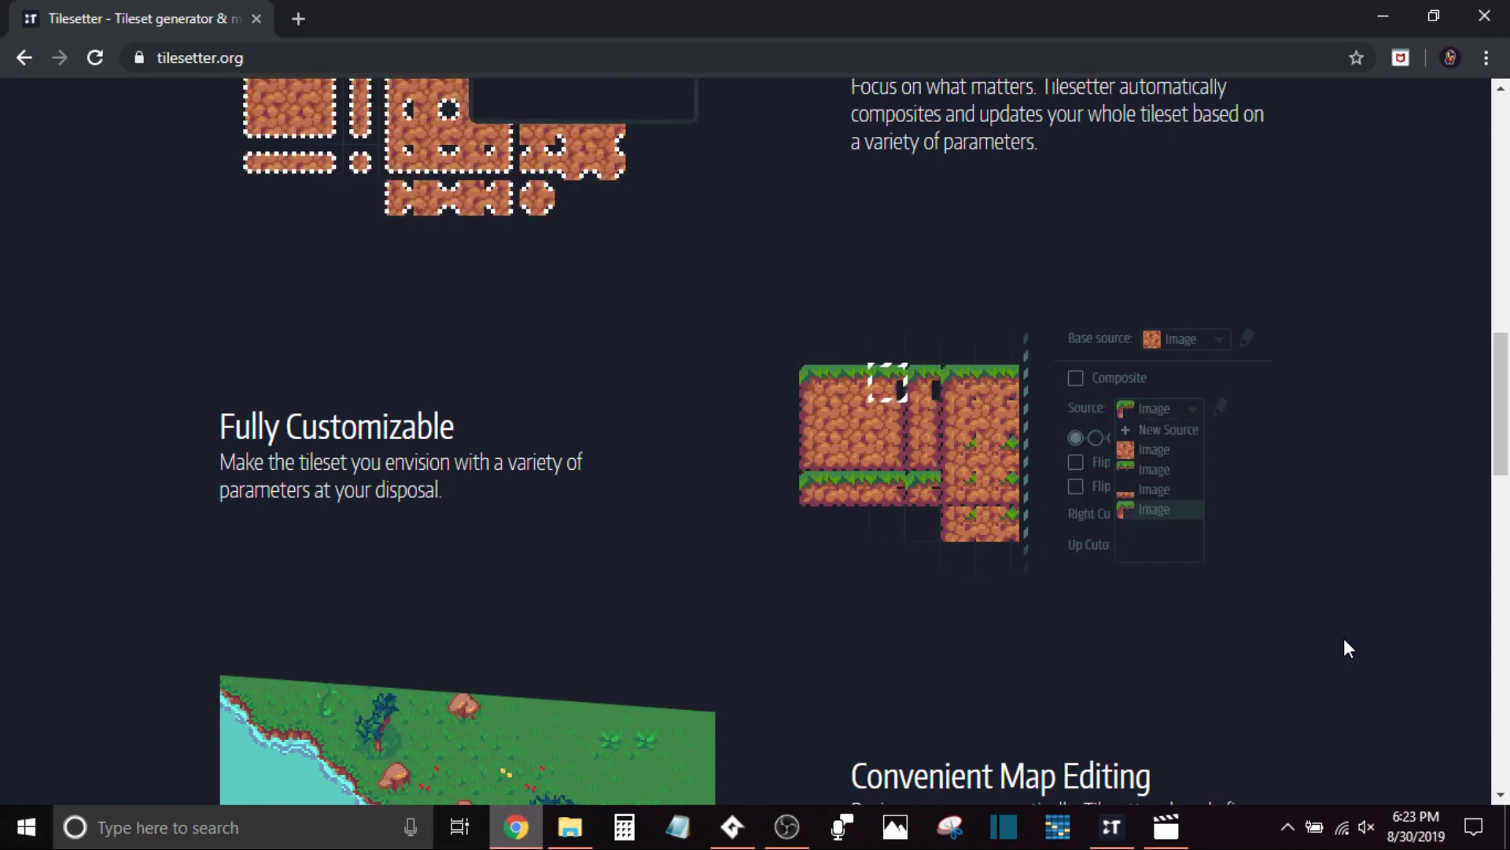
Scroll the homepage through Convenient Map Editing, Direct Export and the gallery down to the footer
scroll(1345, 641, "down", 5)
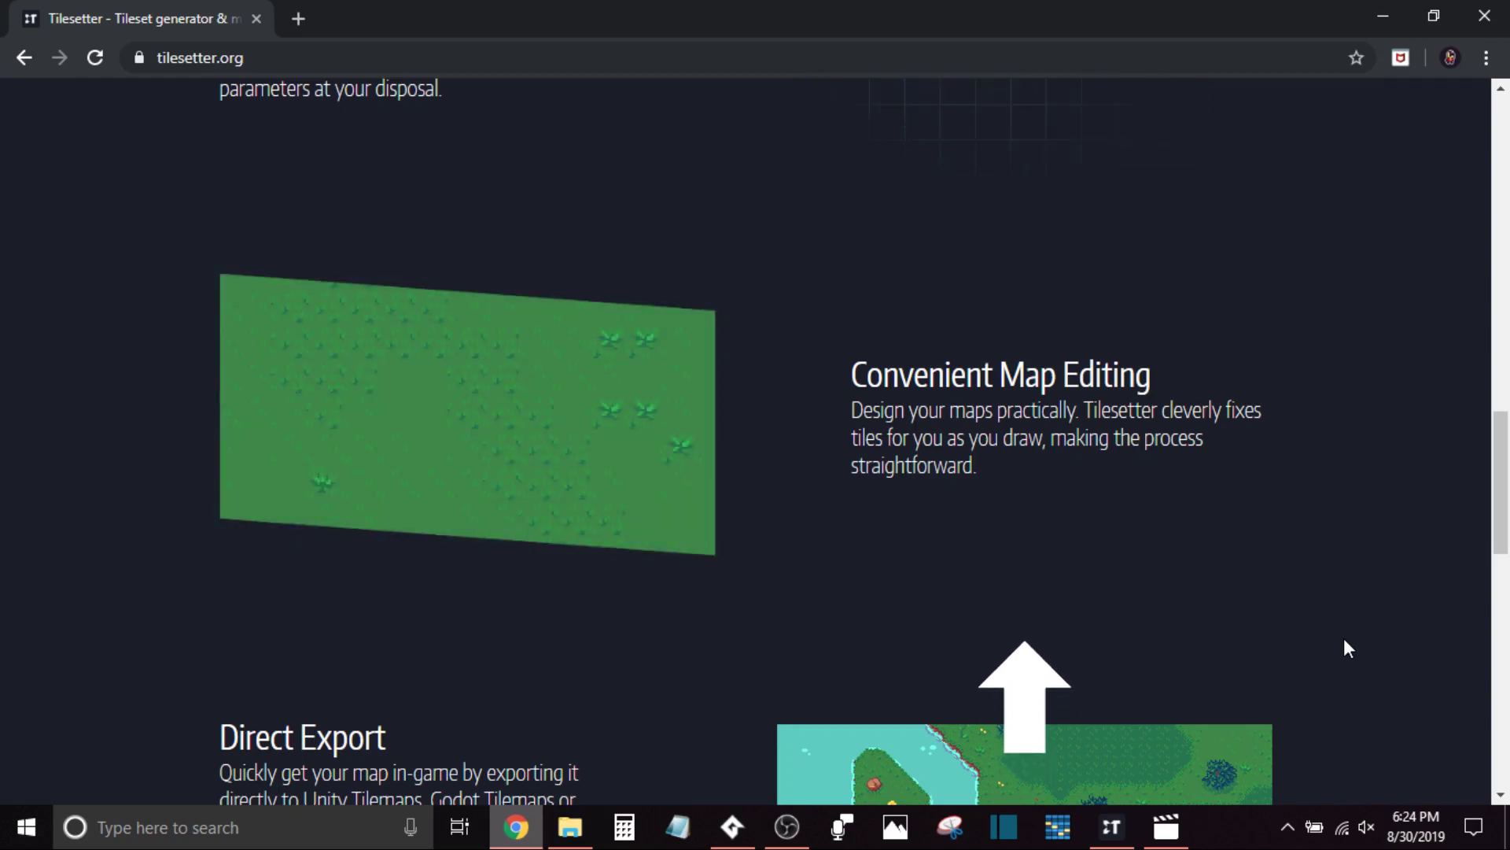
scroll(1345, 640, "down", 5)
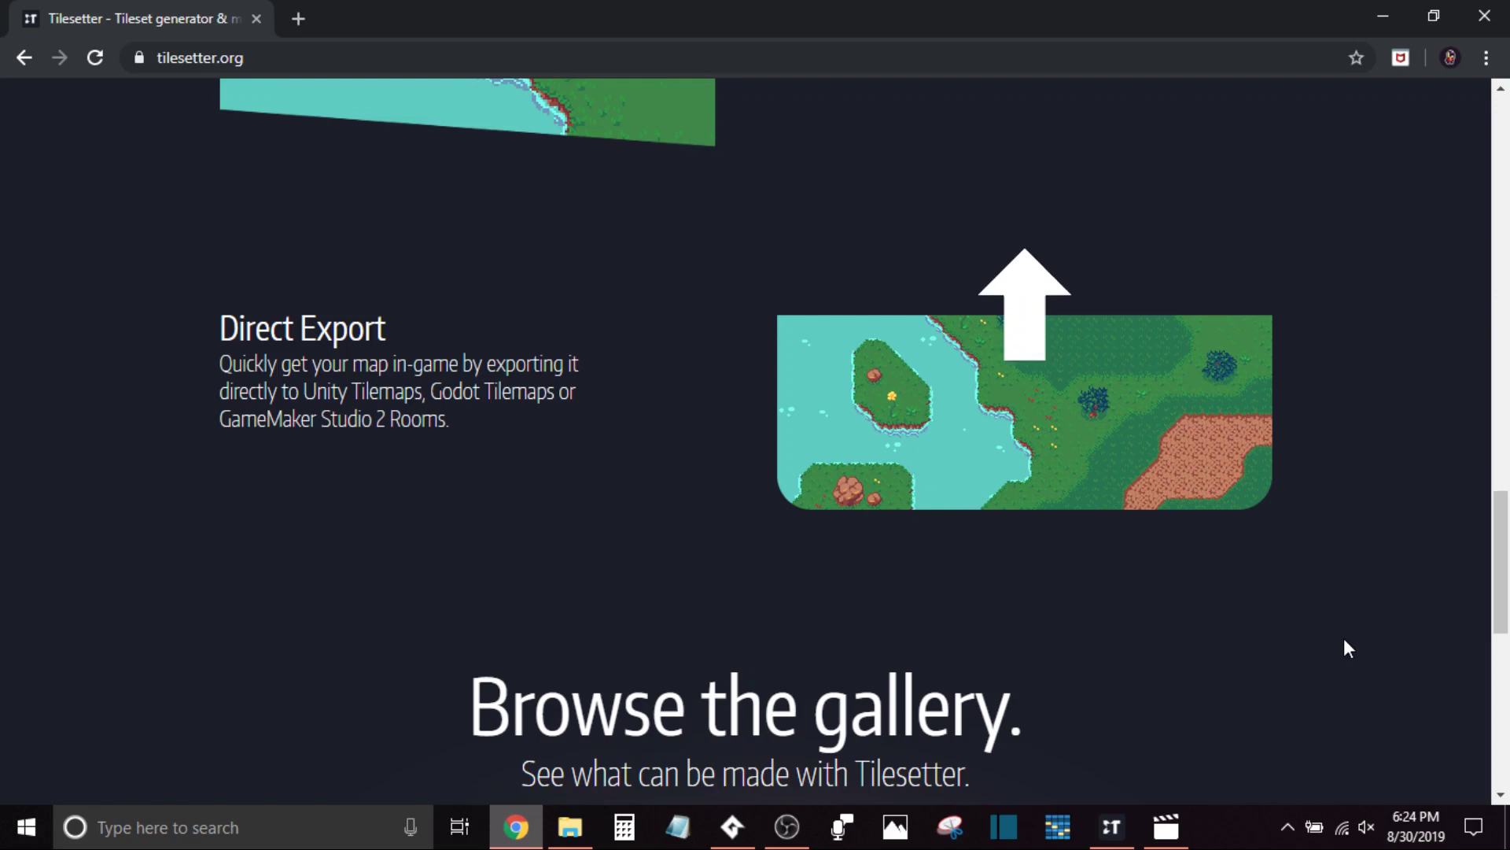
scroll(1345, 640, "down", 7)
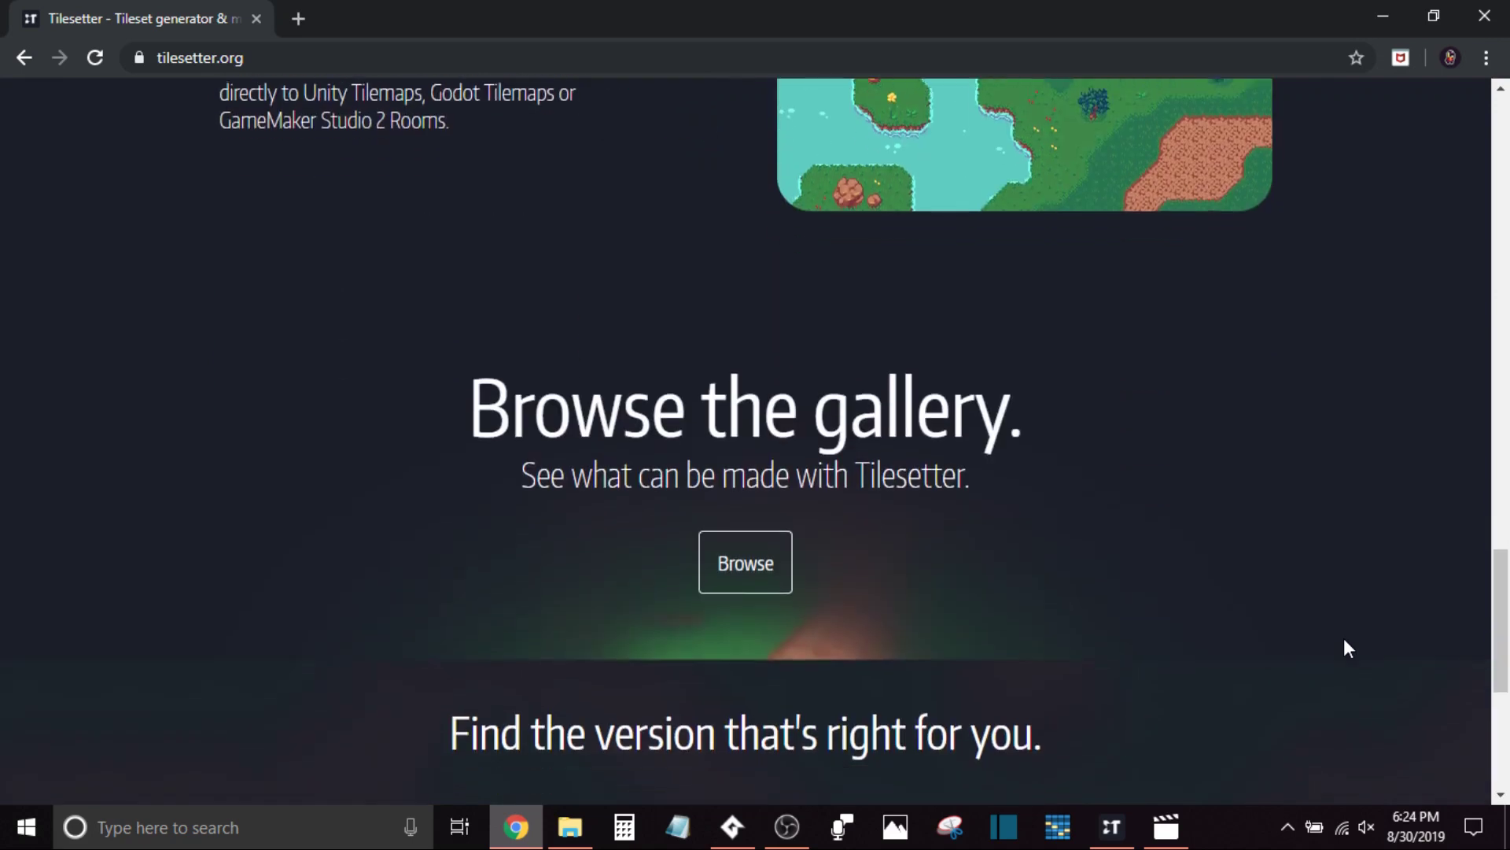
scroll(1344, 640, "down", 3)
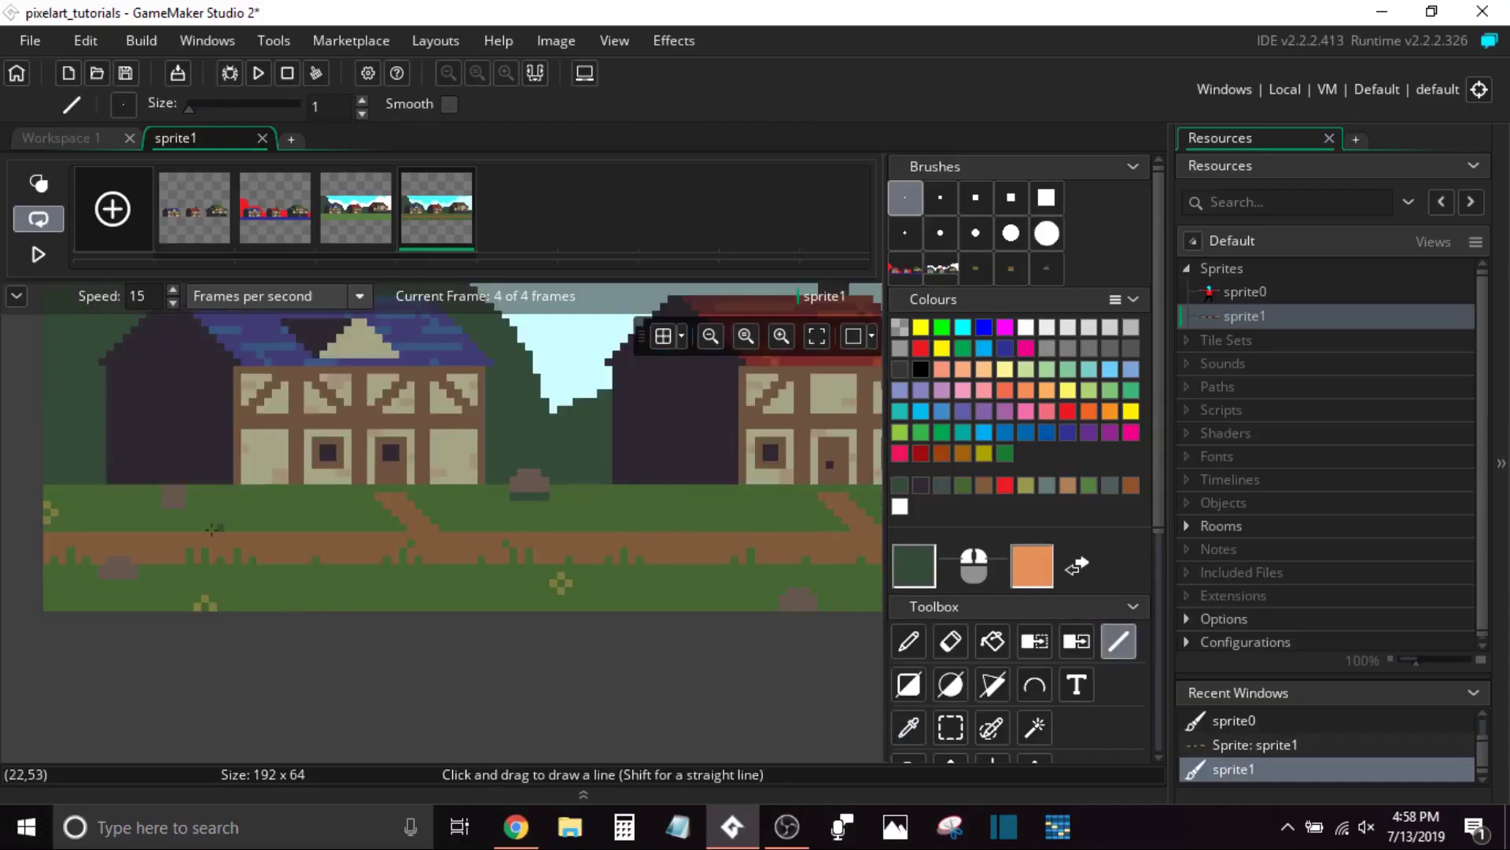
Switch between freehand and line drawing on the village sprite, then save it
scroll(211, 528, "down", 4)
scroll(752, 338, "up", 2)
scroll(784, 587, "down", 2)
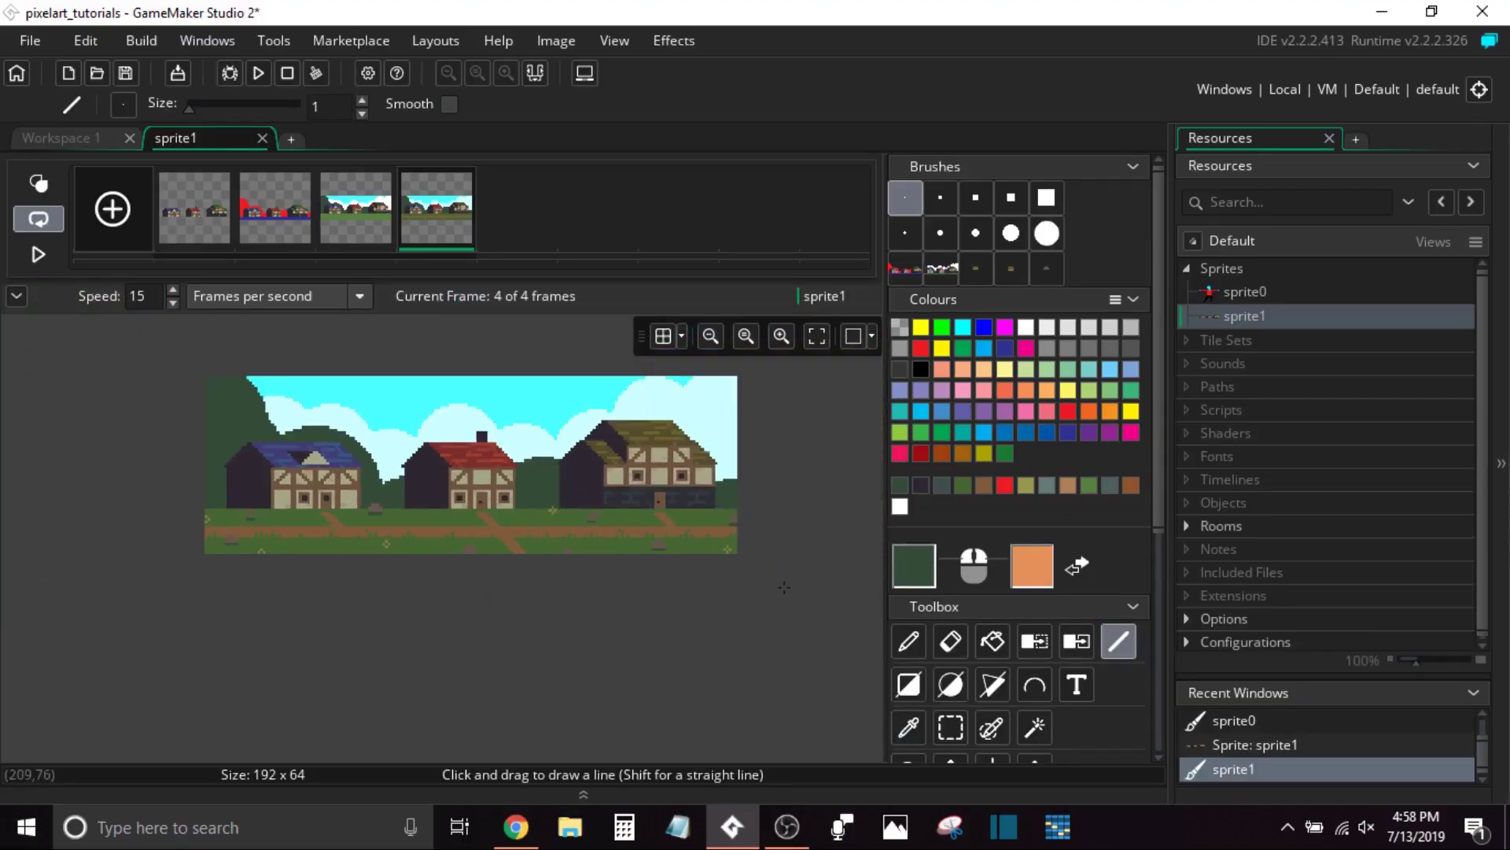
scroll(679, 478, "up", 3)
key("d")
scroll(489, 624, "left", 3)
scroll(236, 462, "right", 5)
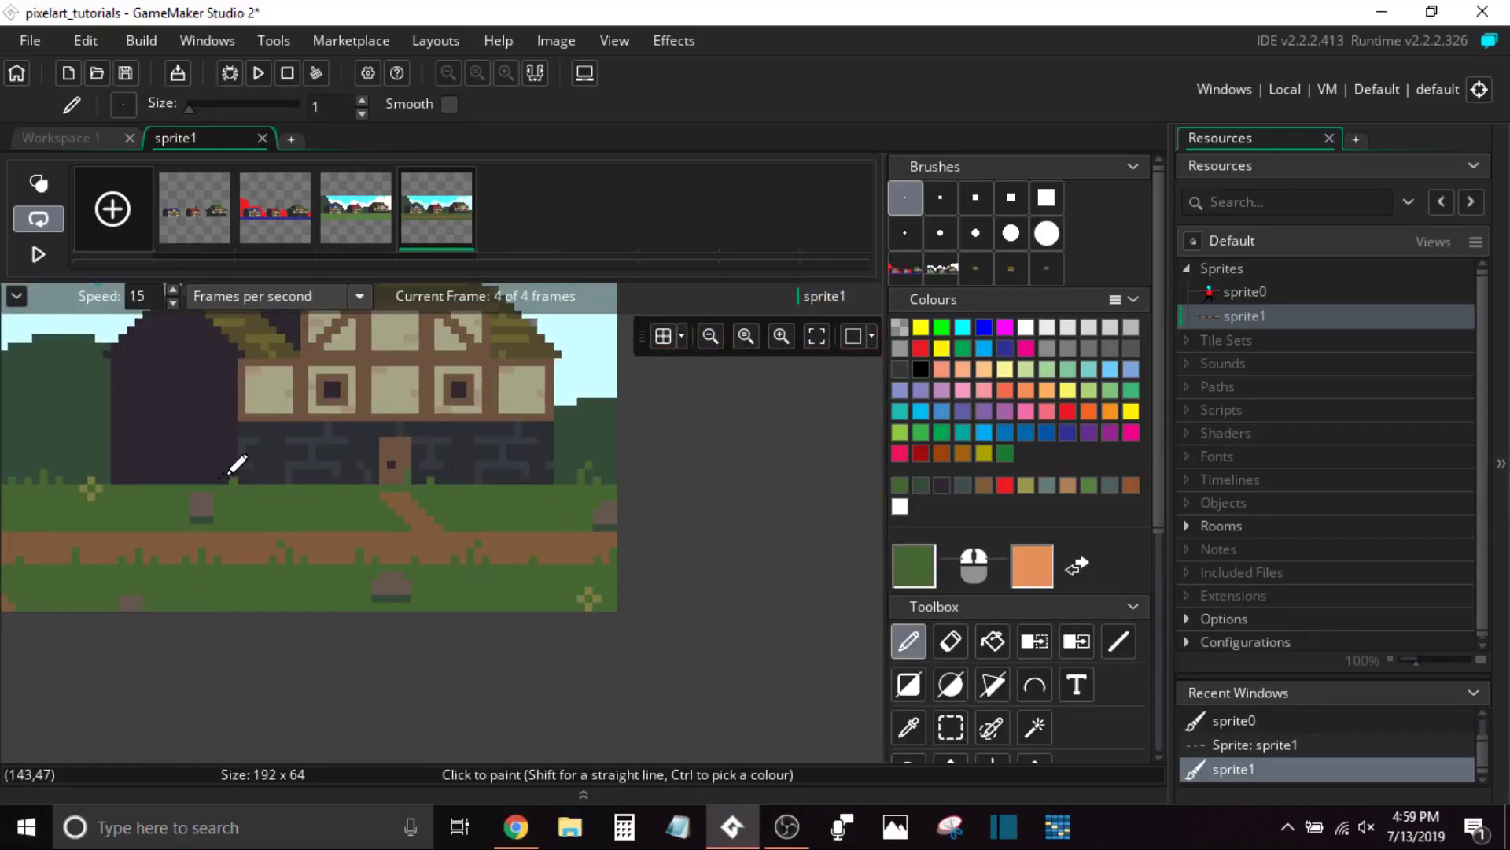
key("l")
scroll(441, 472, "up", 2)
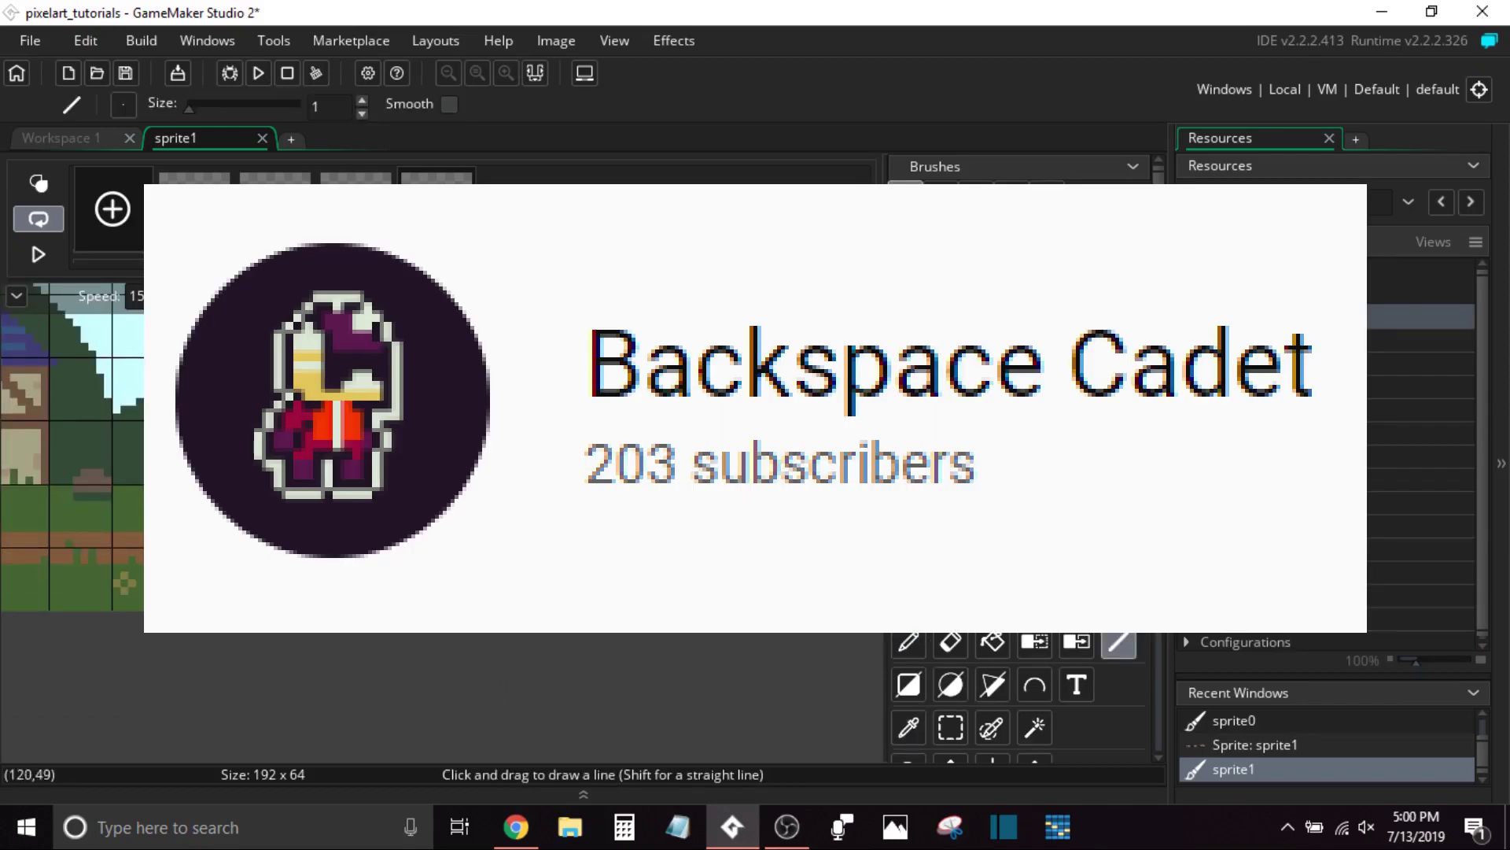
scroll(817, 414, "down", 5)
key("ctrl+s")
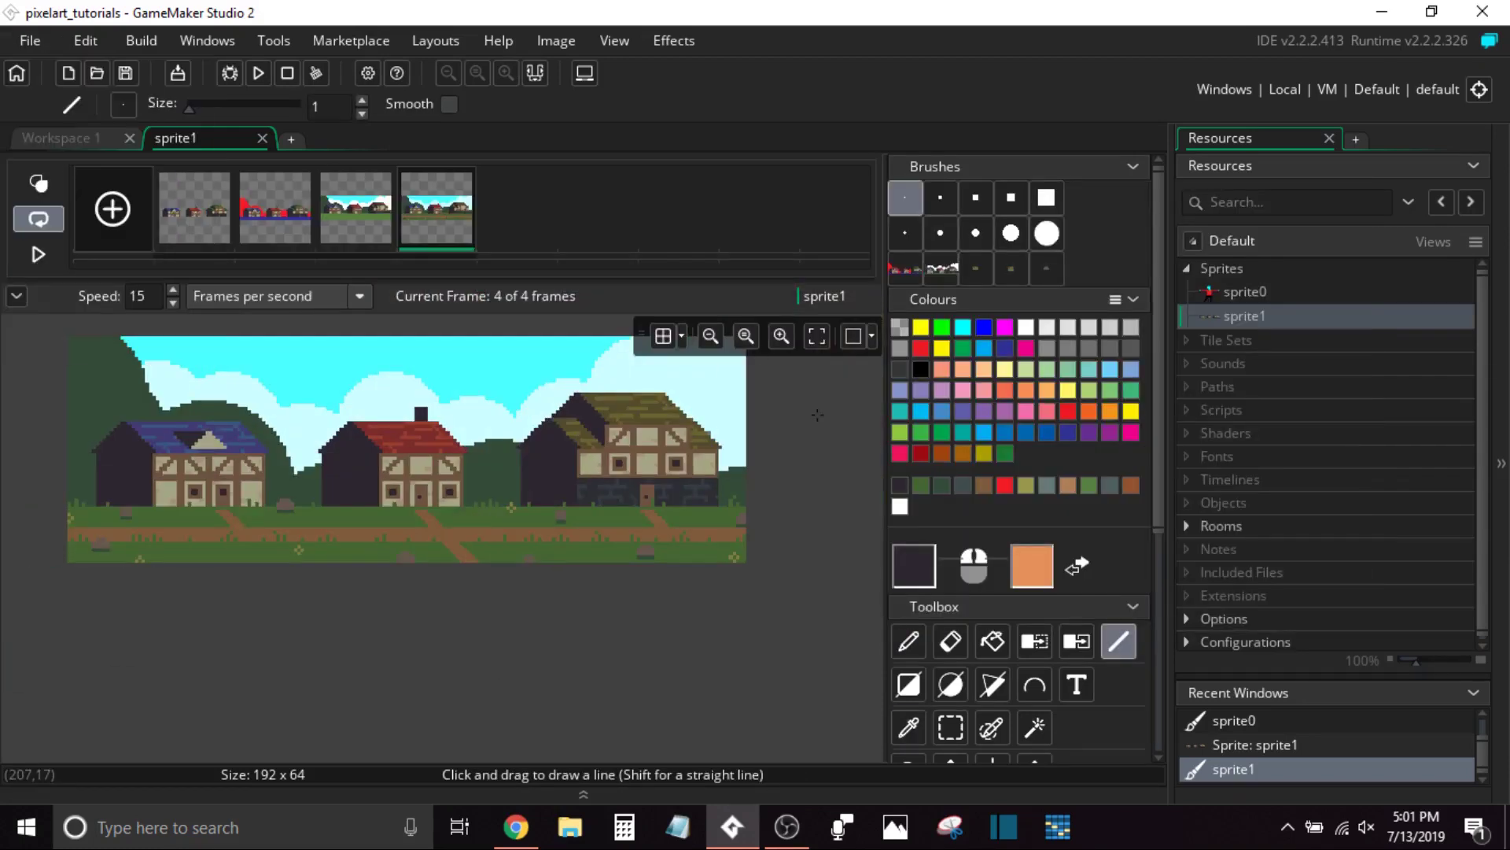
Colour-swap the right house's olive roof to brown, then select and deselect Draw GUI lines 4–8
scroll(817, 414, "up", 2)
key("shift+f")
double_click(914, 565)
left_click(600, 621)
scroll(784, 442, "down", 2)
left_click(785, 442)
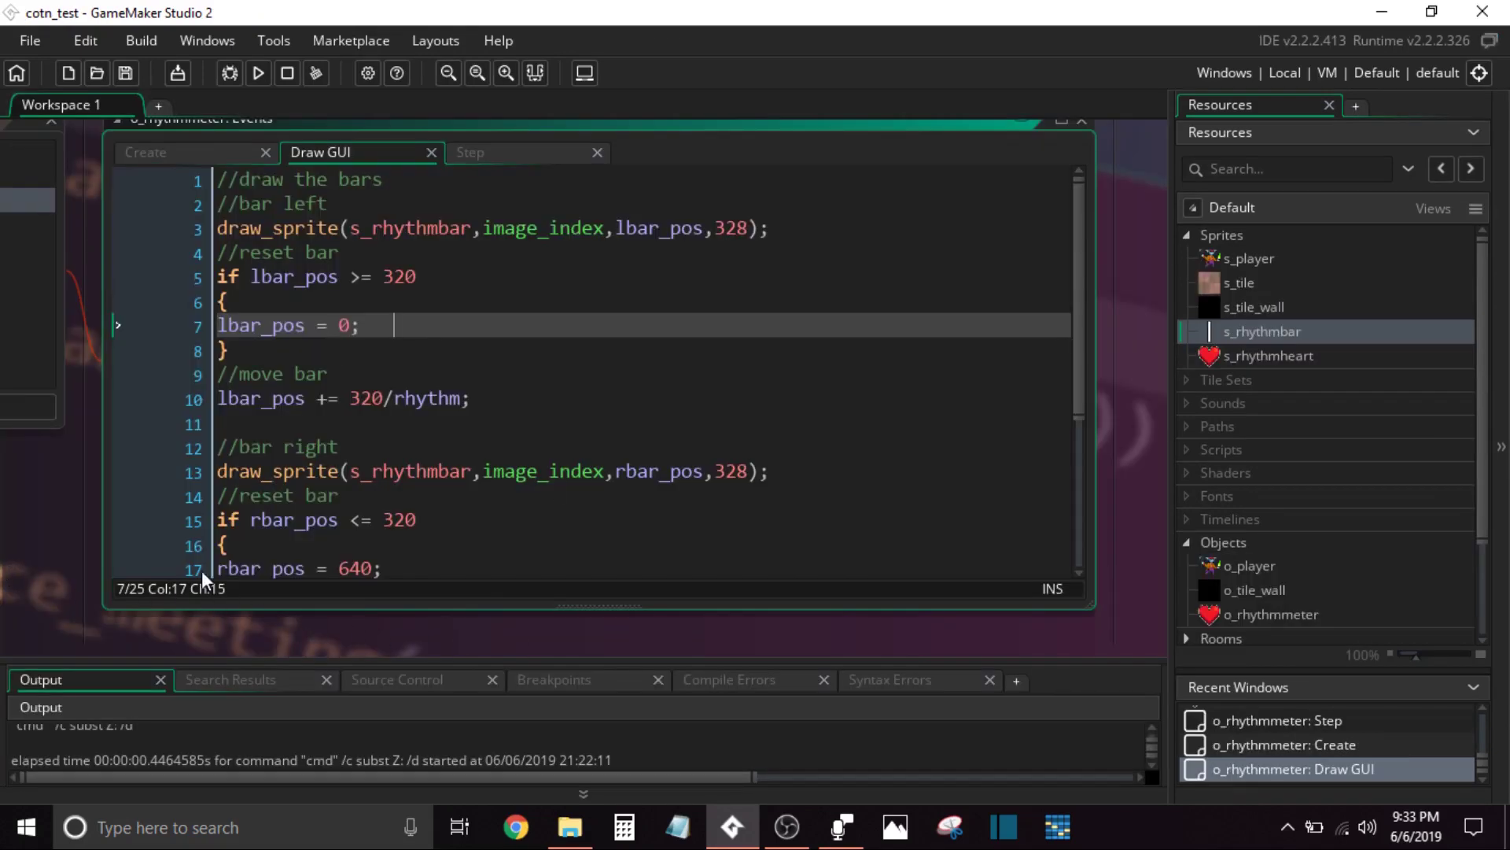
left_click_drag(219, 253, 267, 347)
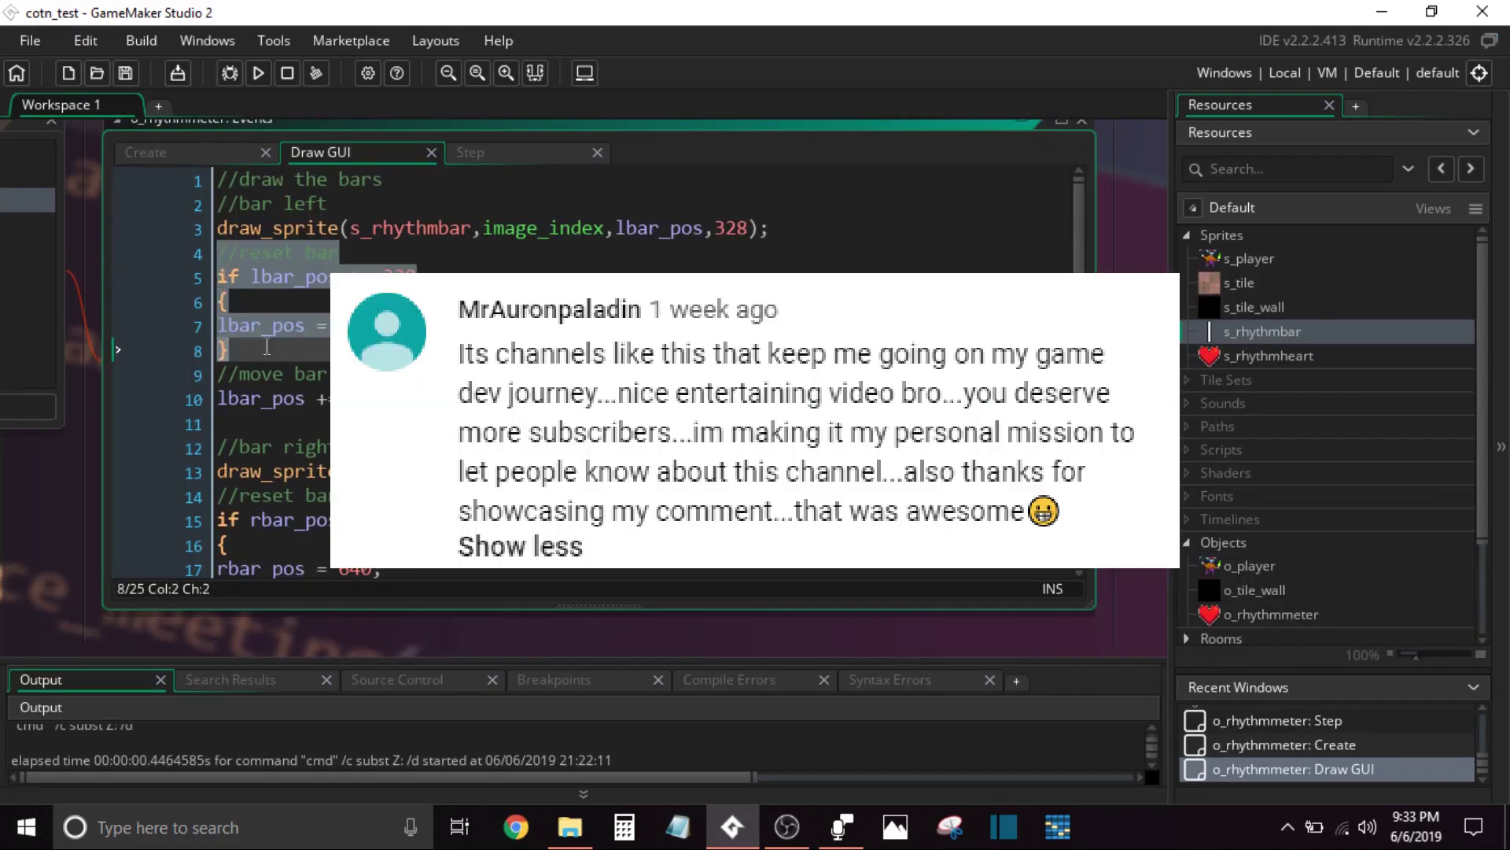
left_click(267, 347)
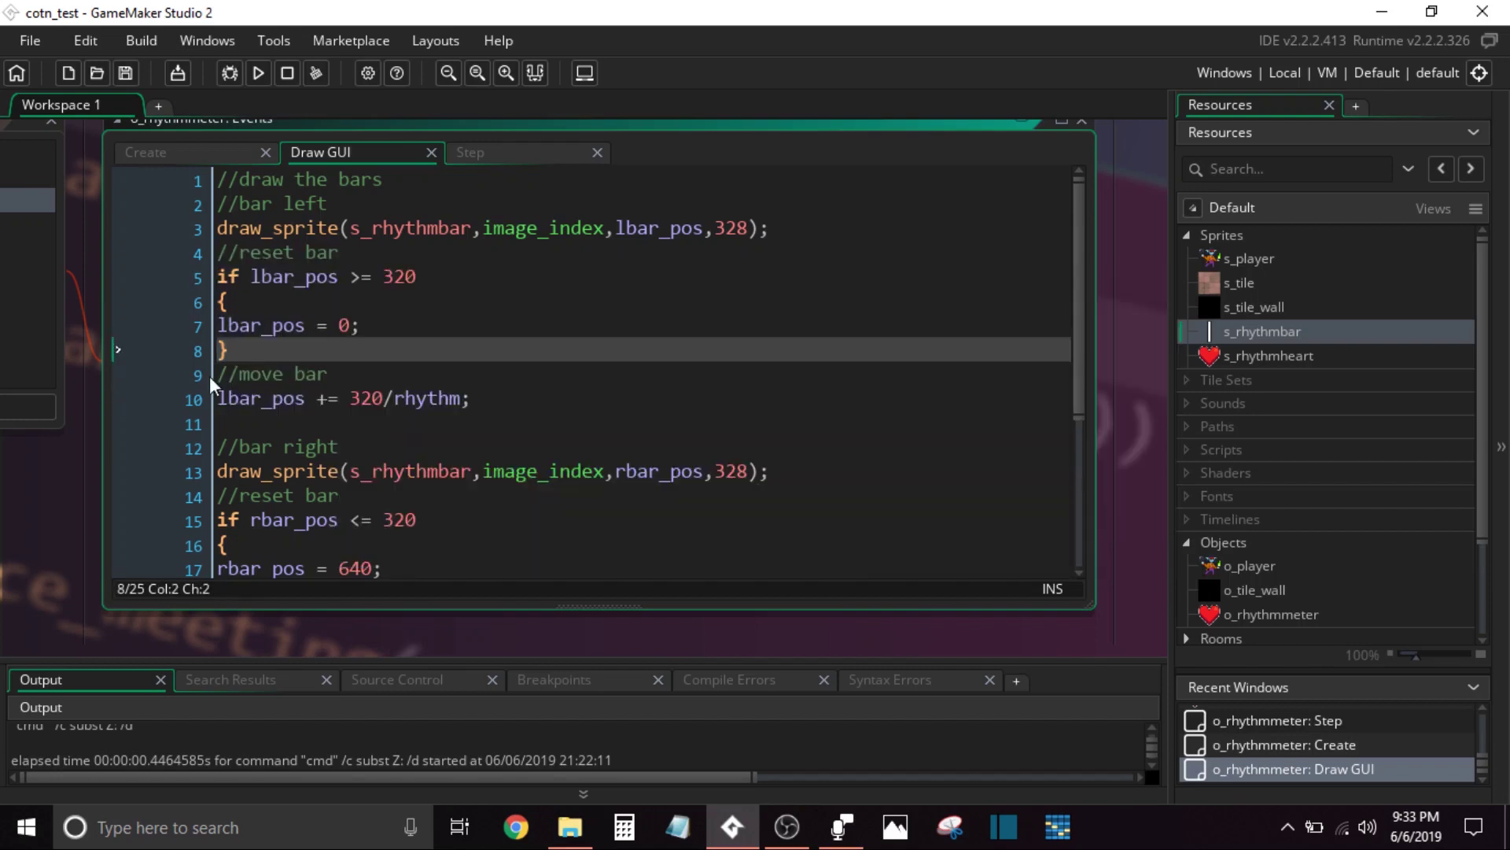